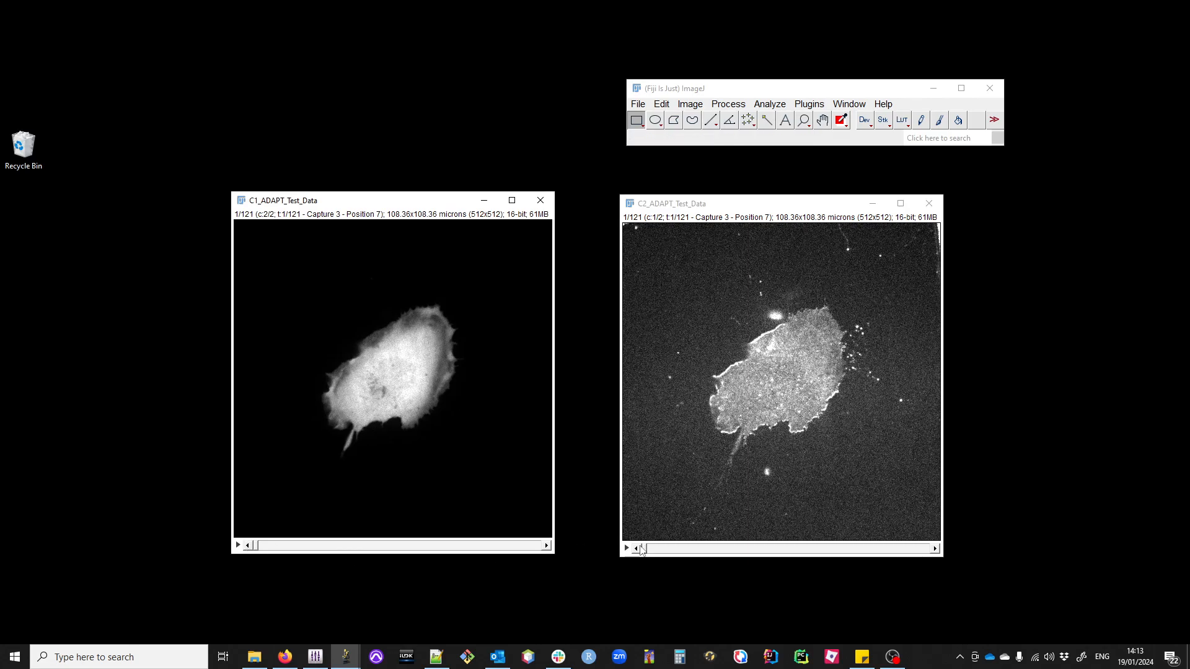
# Step: Start the Adapt movie analysis with the Desktop as the directory for output files
pyautogui.moveTo(644, 548)
pyautogui.mouseDown()
pyautogui.moveTo(702, 550)
pyautogui.moveTo(644, 549)
pyautogui.mouseUp()
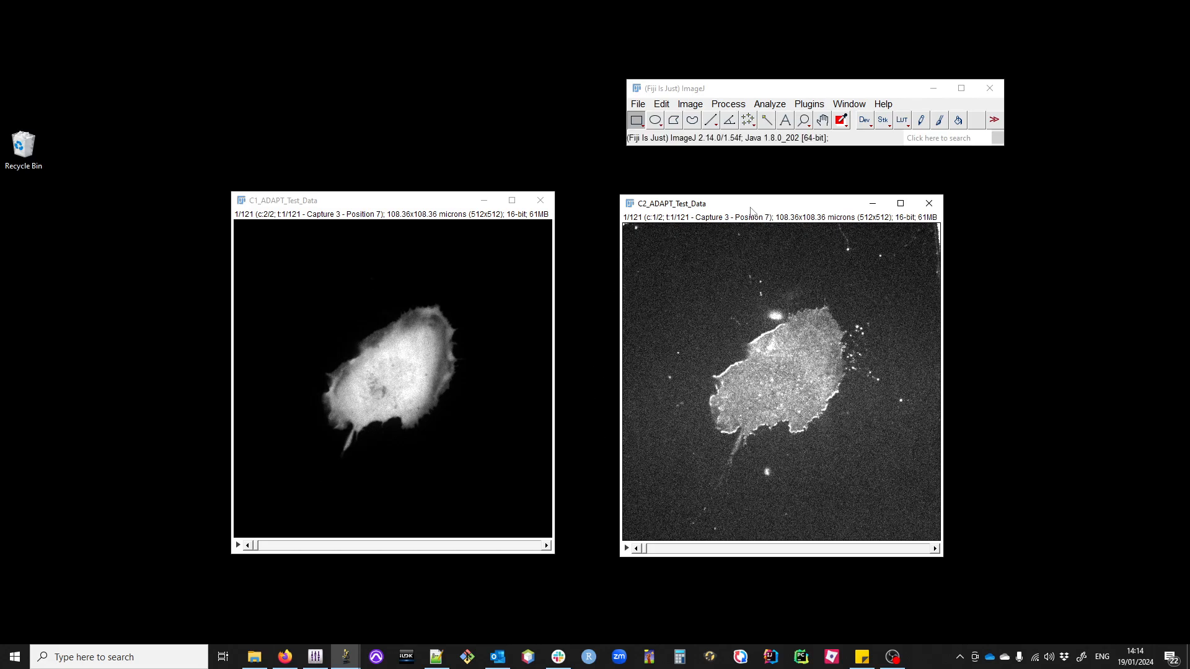
pyautogui.click(809, 104)
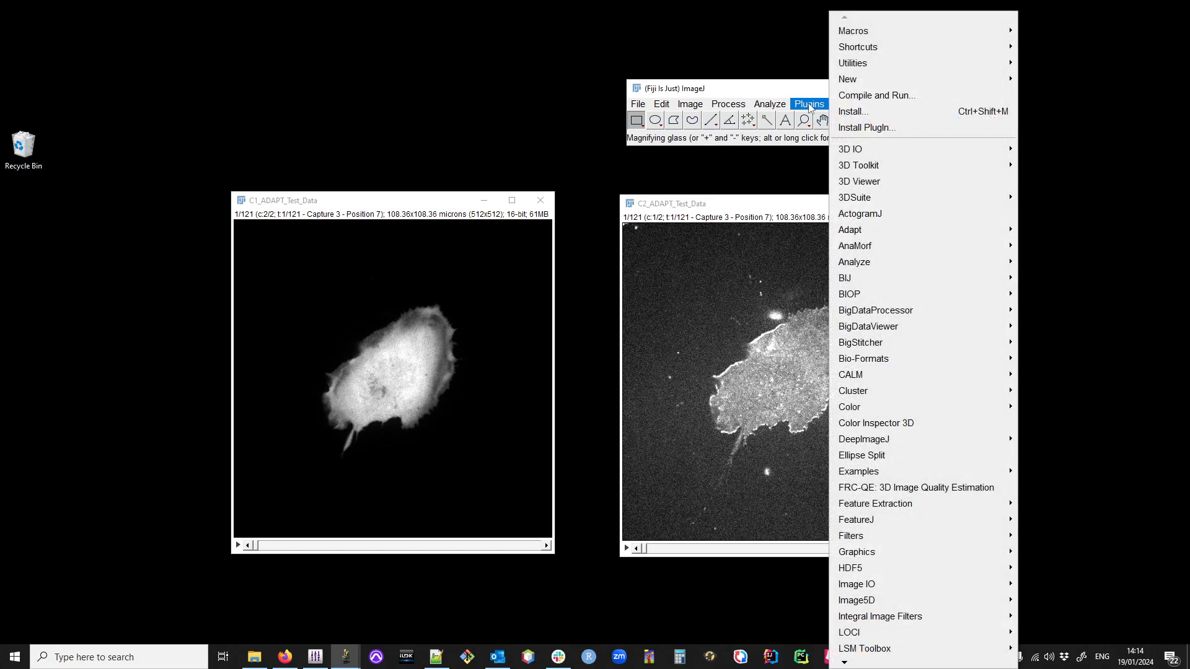
pyautogui.moveTo(950, 240)
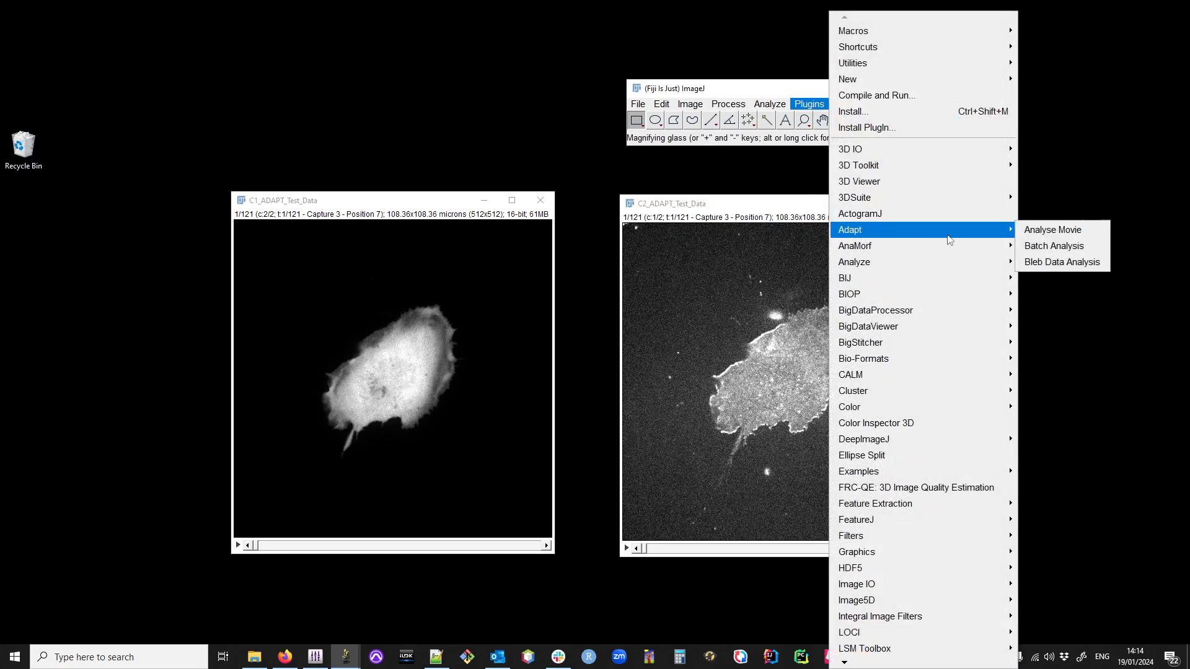
pyautogui.click(1070, 230)
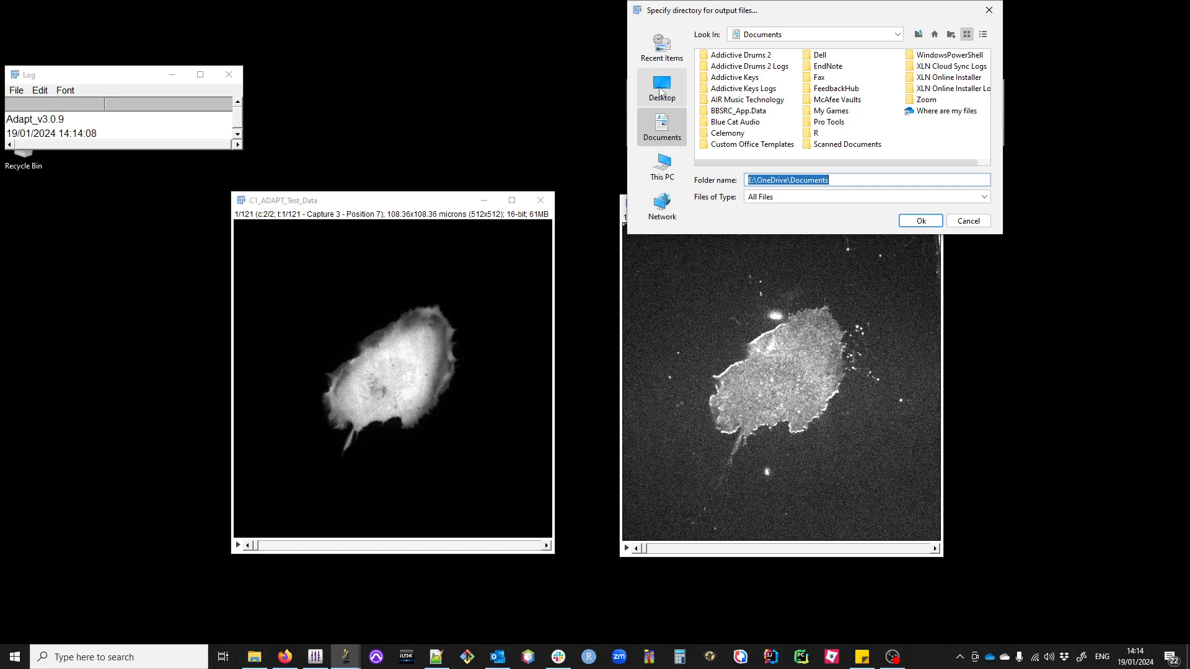
pyautogui.click(661, 92)
pyautogui.click(921, 222)
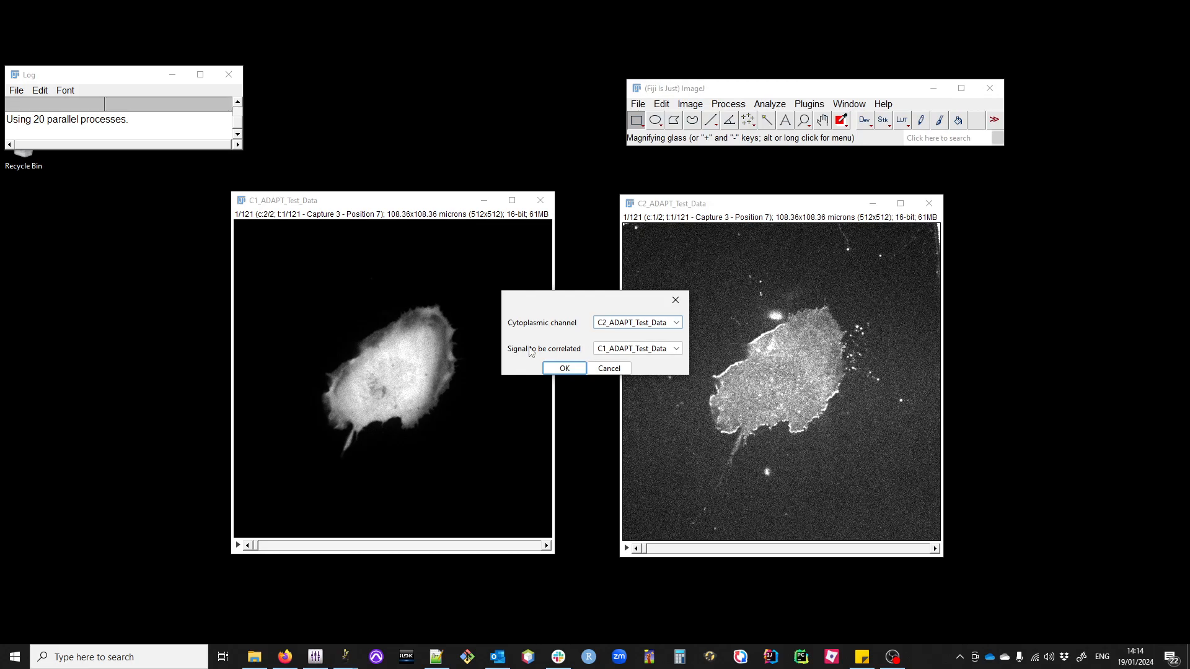
# Step: Assign C1_ADAPT_Test_Data as the cytoplasmic channel and C2_ADAPT_Test_Data as the signal to be correlated
pyautogui.click(641, 326)
pyautogui.click(629, 349)
pyautogui.click(620, 350)
pyautogui.click(623, 362)
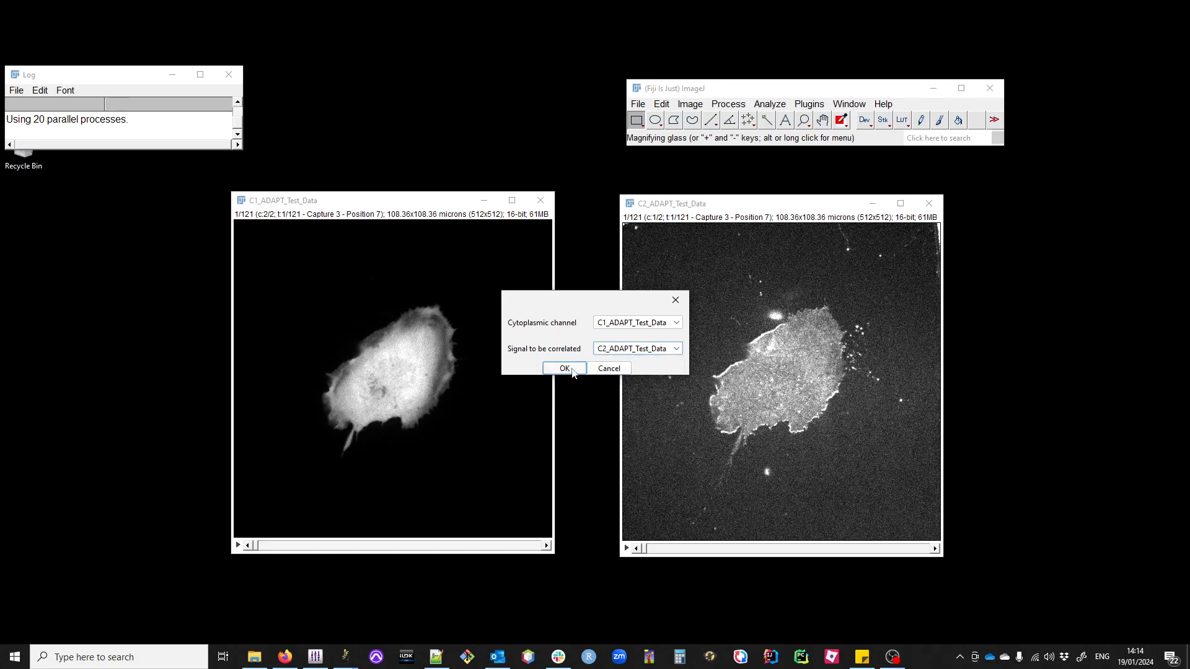
pyautogui.click(573, 372)
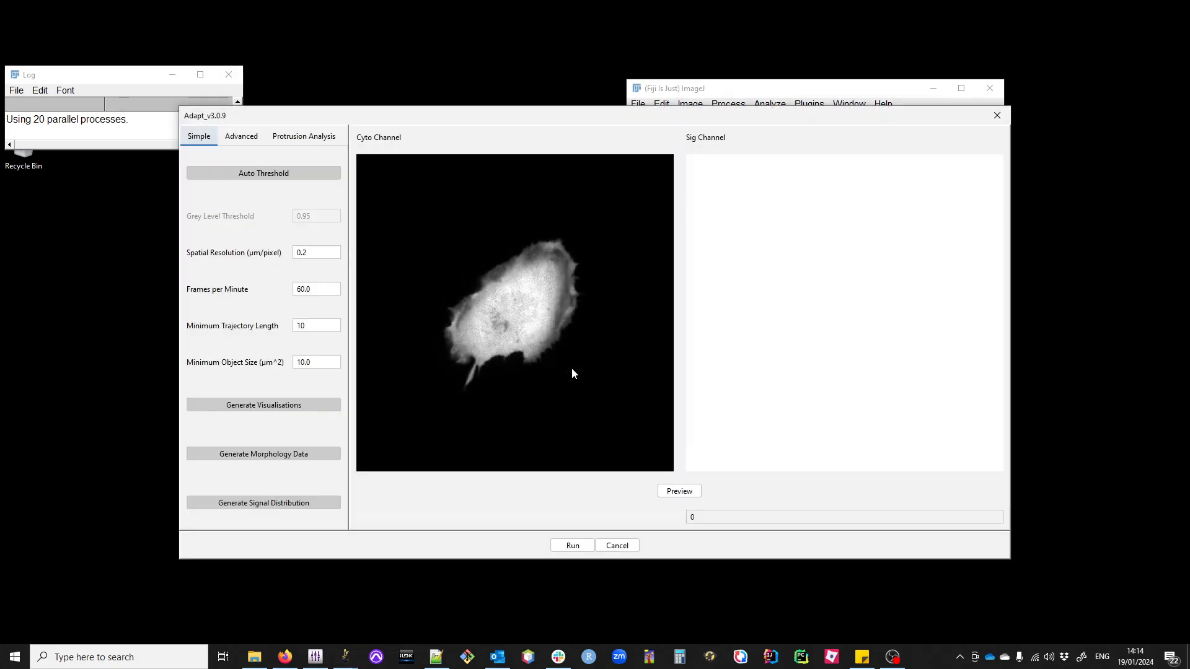
# Step: Preview the cell outline detection on both channels and set the frames per minute to 12
pyautogui.moveTo(494, 118); pyautogui.dragTo(560, 116)
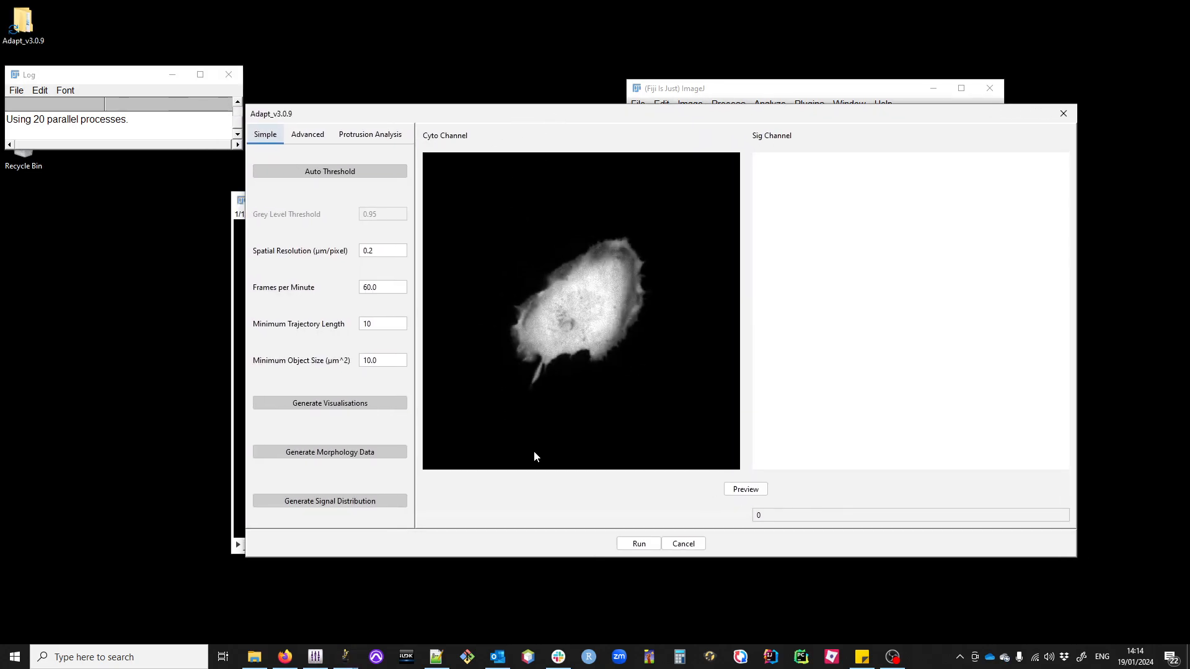
pyautogui.click(745, 490)
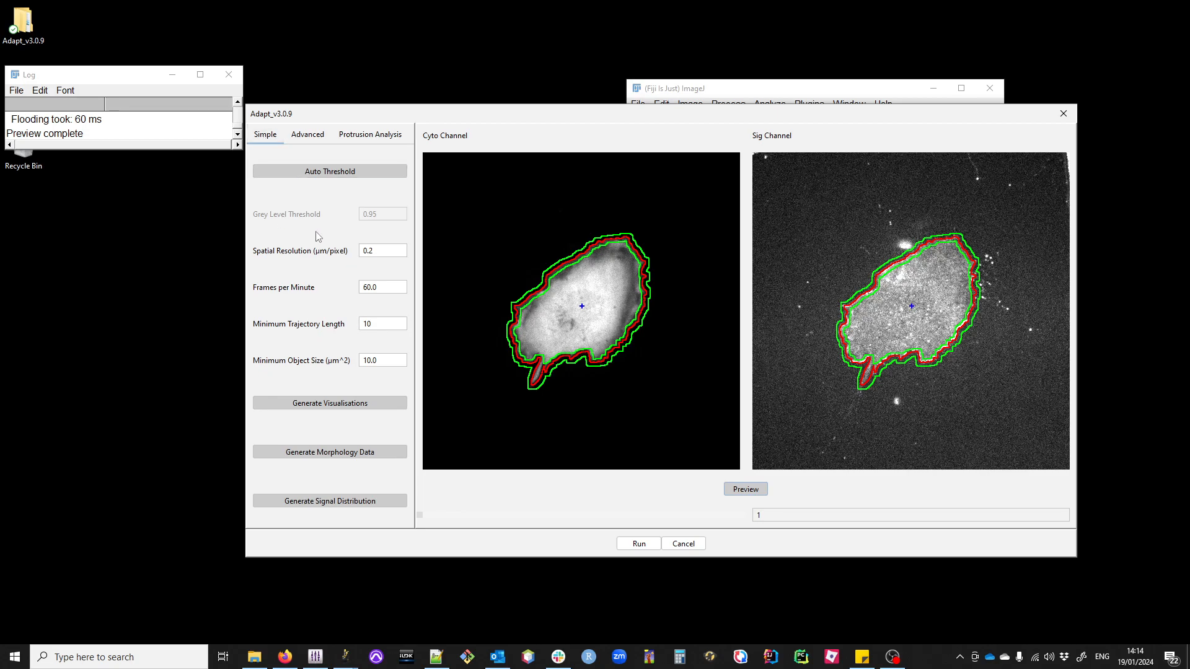
pyautogui.click(393, 252)
pyautogui.click(395, 290)
pyautogui.doubleClick(389, 285)
pyautogui.write('12')
pyautogui.click(397, 361)
pyautogui.click(384, 322)
pyautogui.click(389, 288)
pyautogui.click(349, 405)
# Step: Try the Default thresholding method on the preview frames and switch back to Huang
pyautogui.click(308, 140)
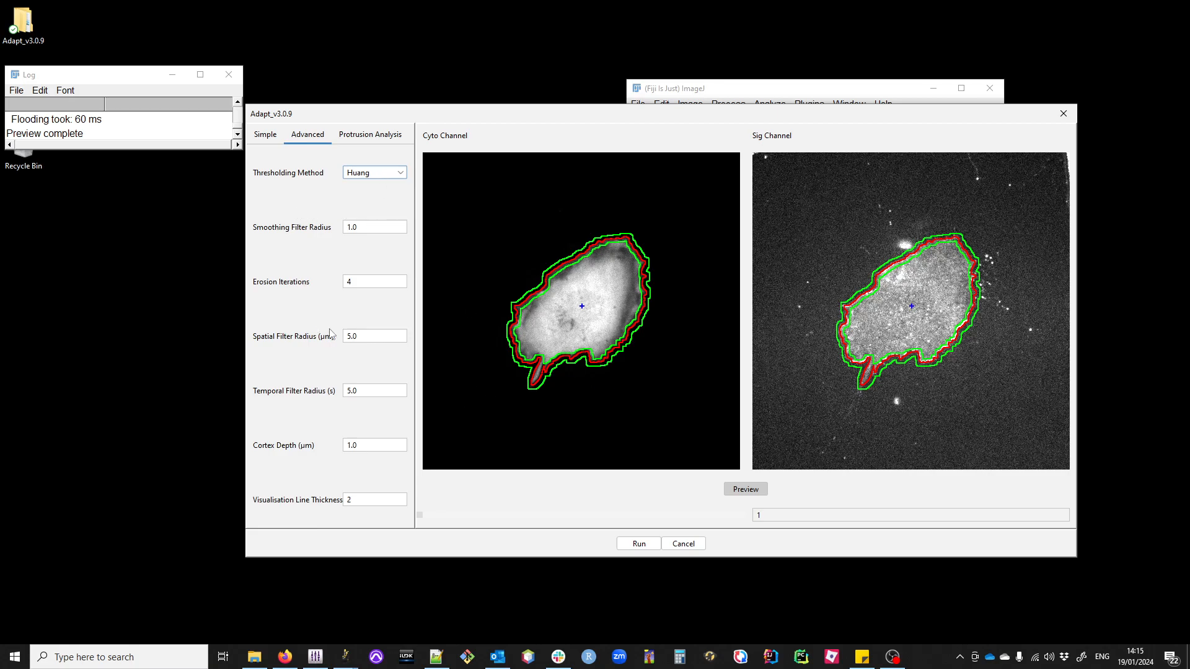
pyautogui.click(382, 177)
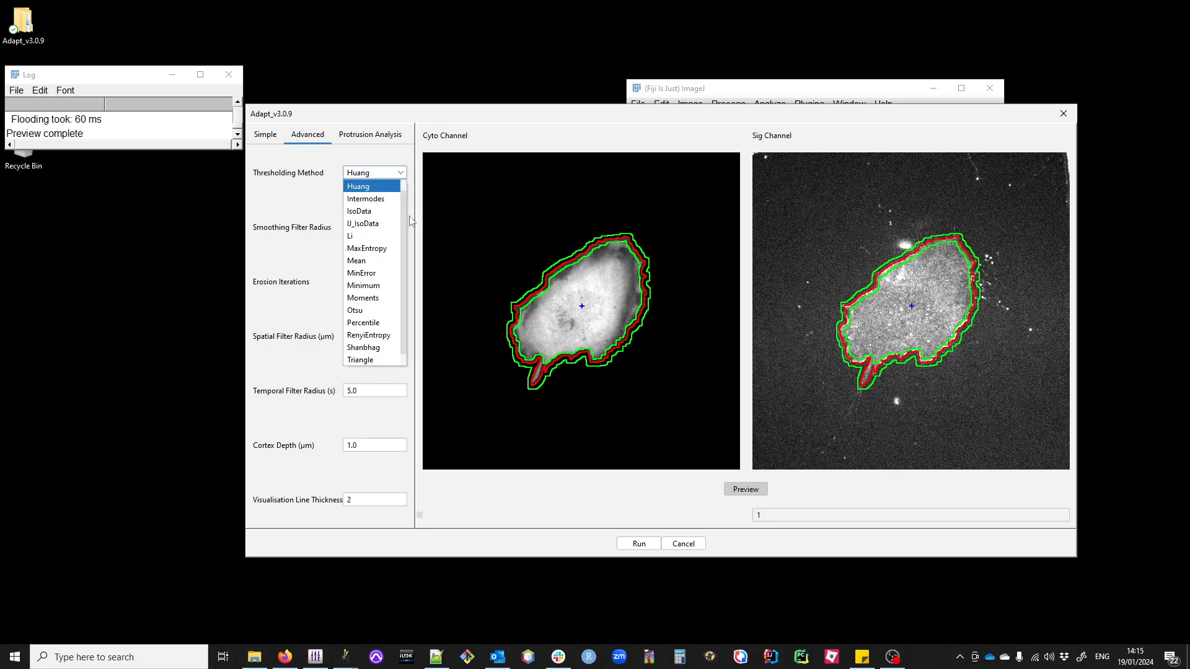
pyautogui.click(376, 190)
pyautogui.click(435, 516)
pyautogui.moveTo(447, 515); pyautogui.dragTo(405, 521)
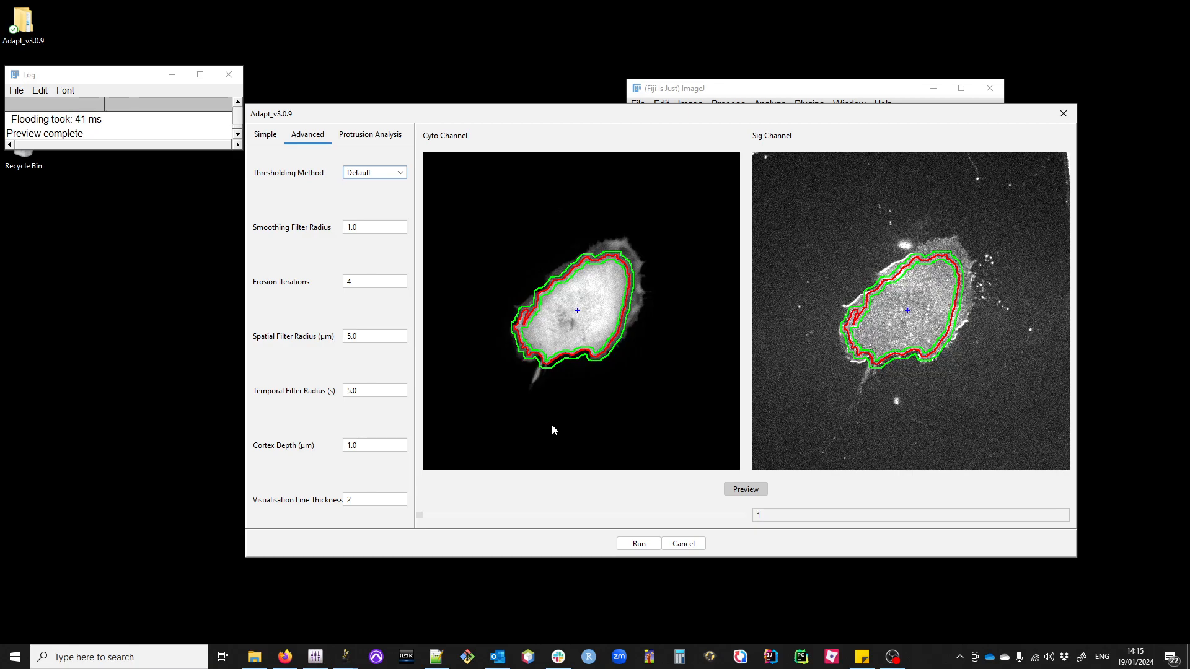
pyautogui.click(383, 174)
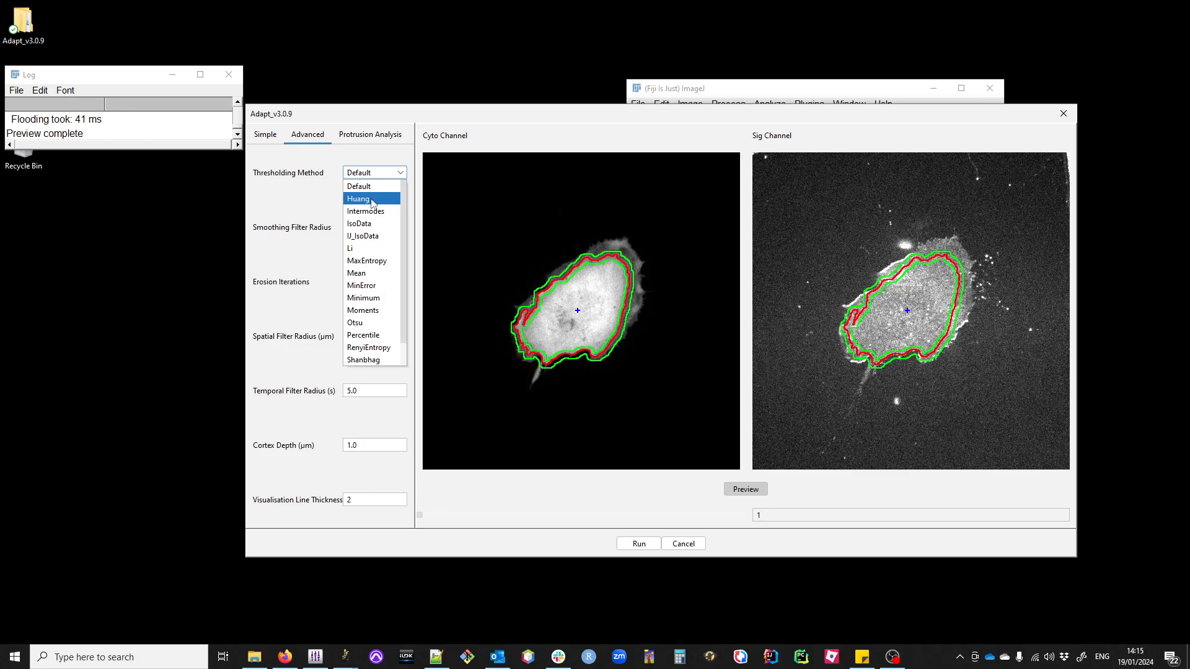
pyautogui.click(372, 199)
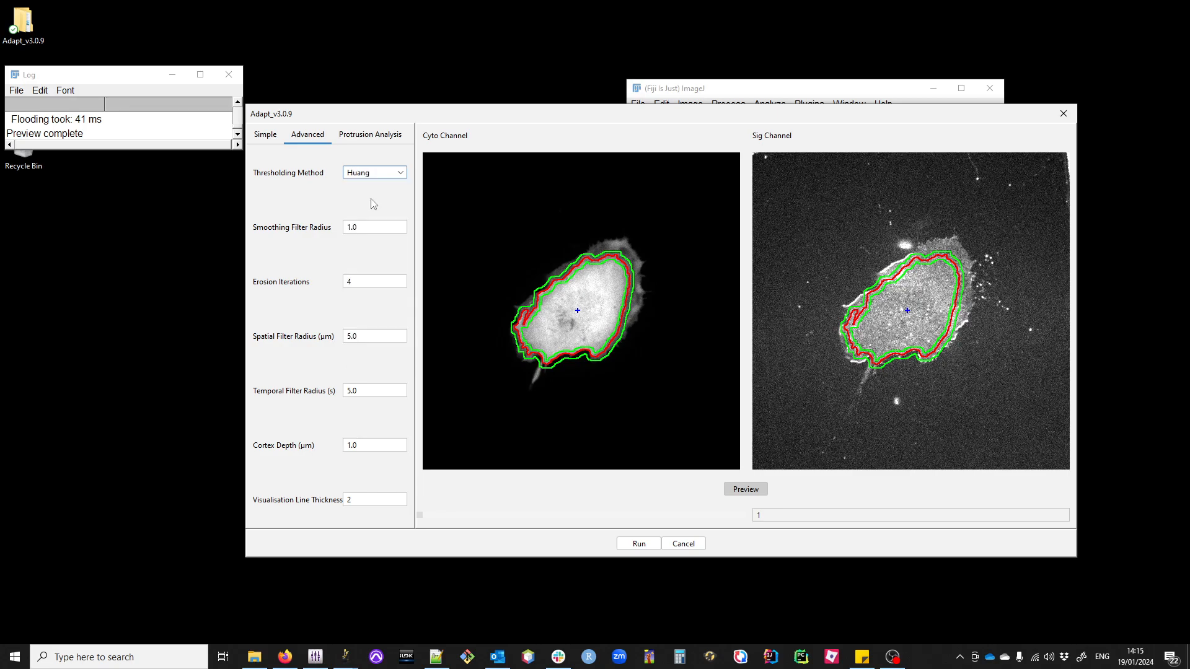
pyautogui.moveTo(425, 519)
pyautogui.mouseDown()
pyautogui.moveTo(447, 521)
pyautogui.moveTo(406, 519)
pyautogui.mouseUp()
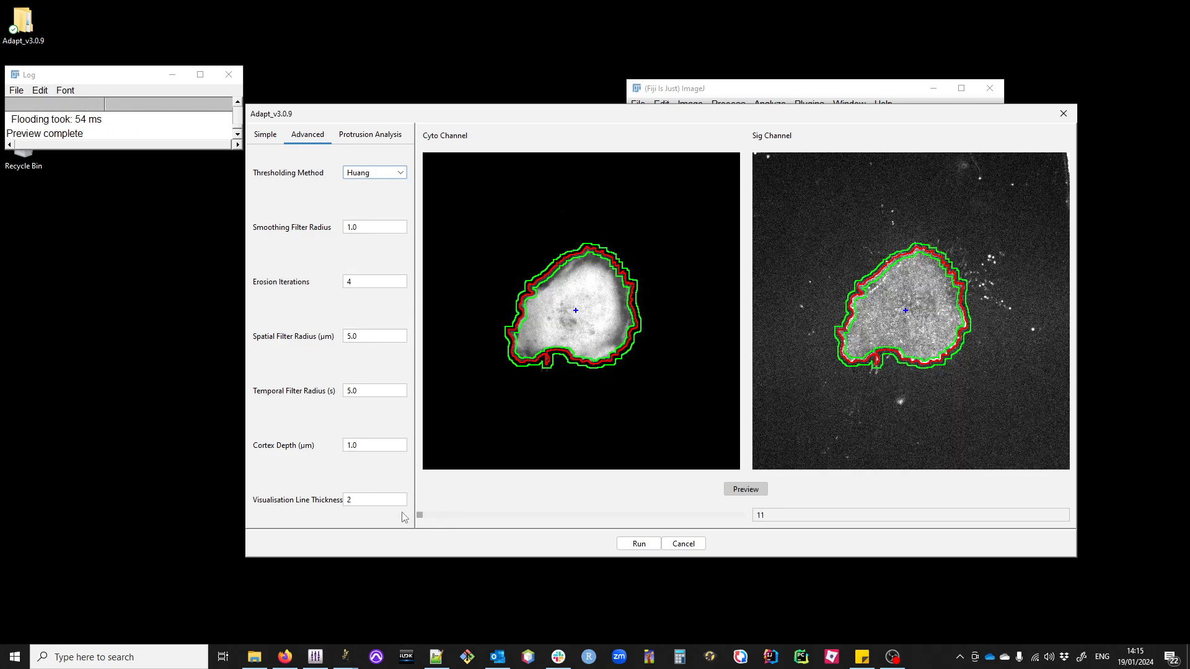
# Step: Try a smoothing filter radius of 5 on the preview frames and restore it to 1
pyautogui.doubleClick(378, 228)
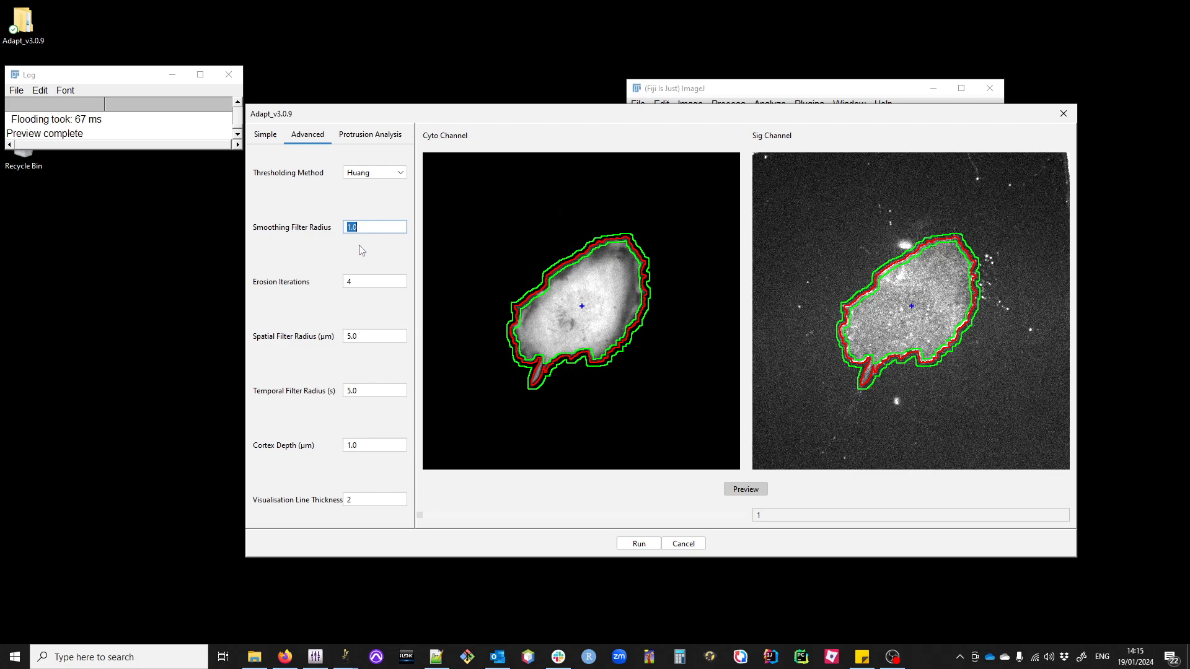
pyautogui.write('5')
pyautogui.click(440, 516)
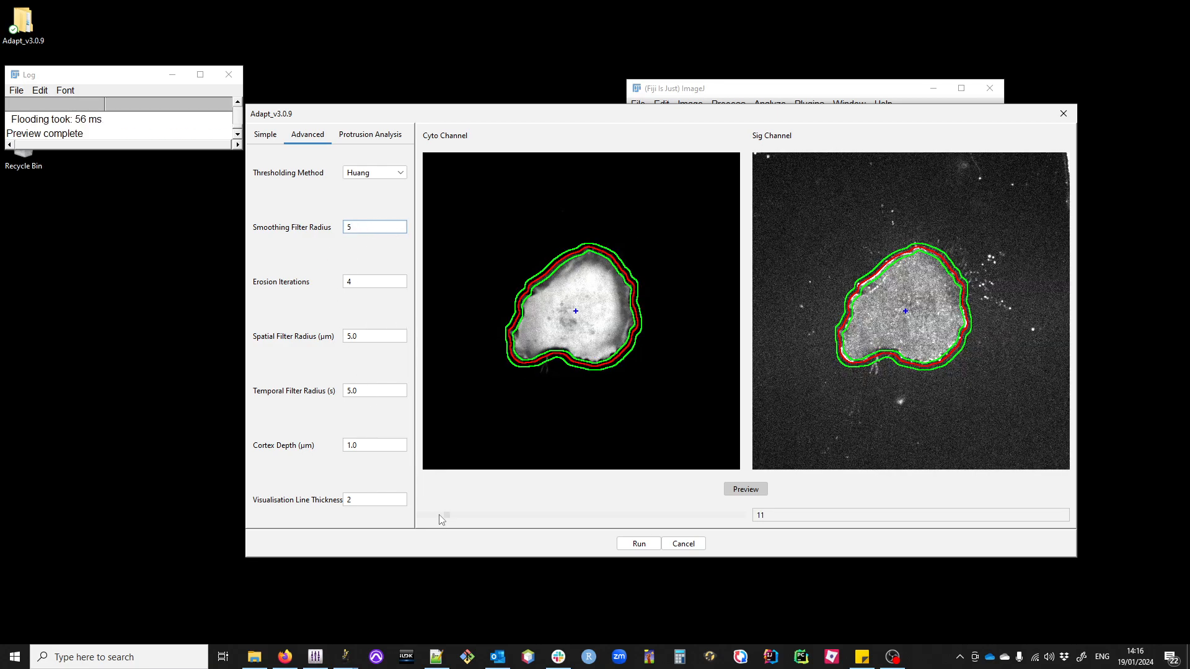
pyautogui.moveTo(446, 517); pyautogui.dragTo(399, 520)
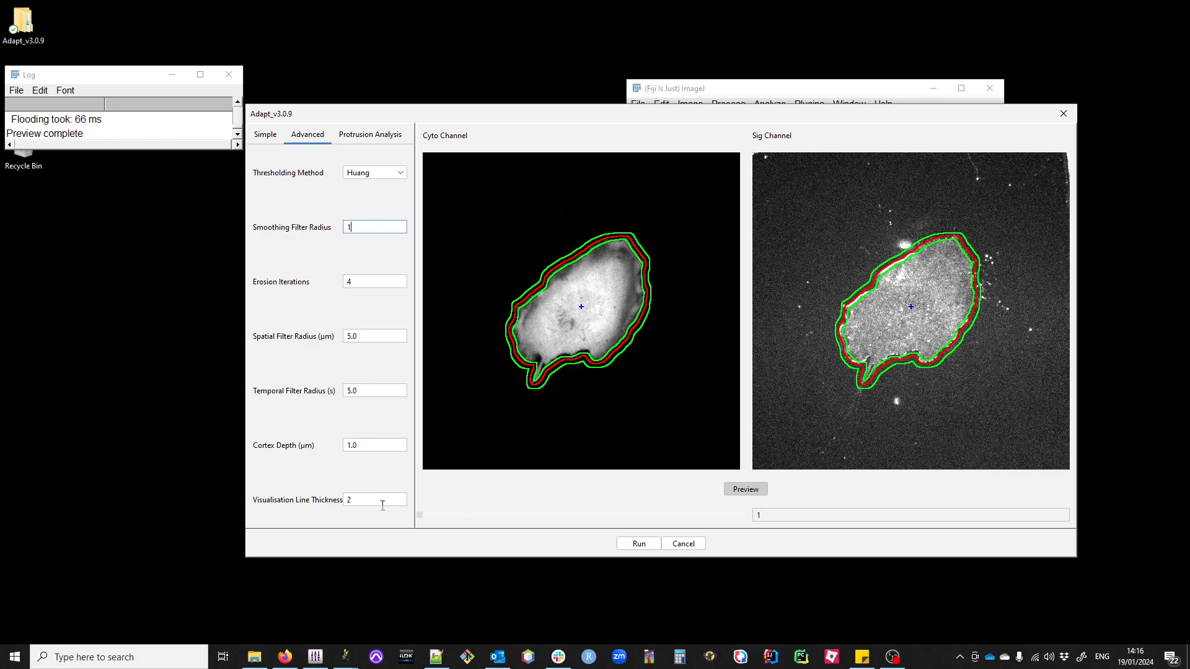
# Step: Try a cortex depth of 3 µm on the preview frames and restore it to 1 µm
pyautogui.click(370, 444)
pyautogui.doubleClick(370, 443)
pyautogui.write('3')
pyautogui.click(453, 515)
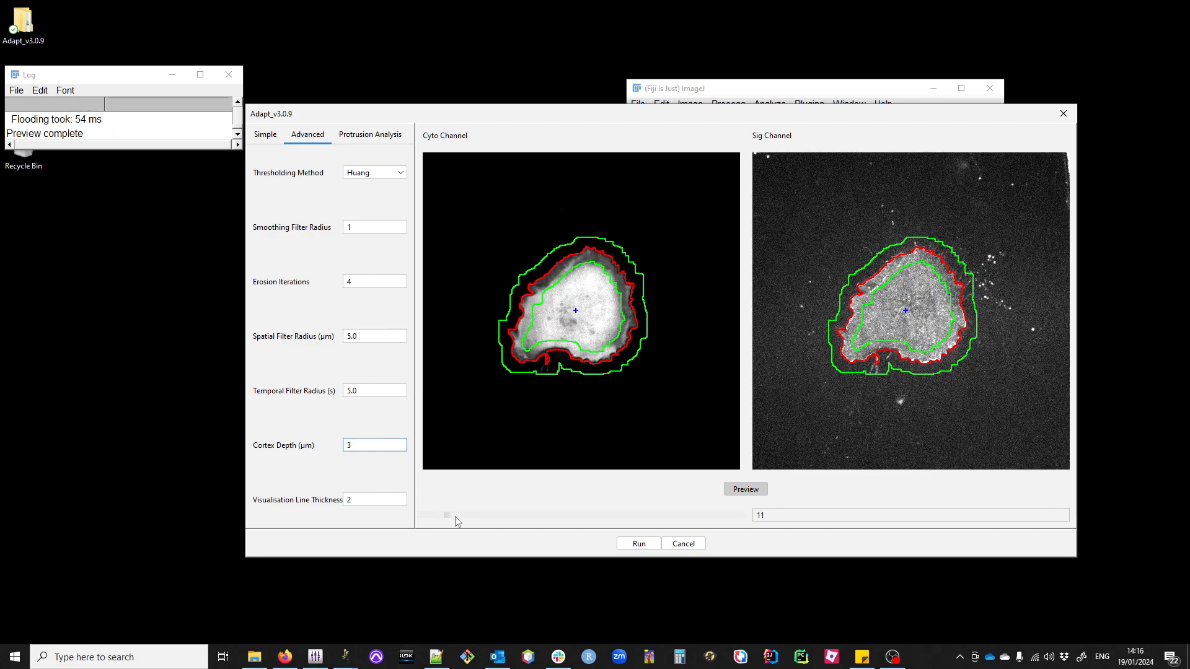
pyautogui.click(459, 515)
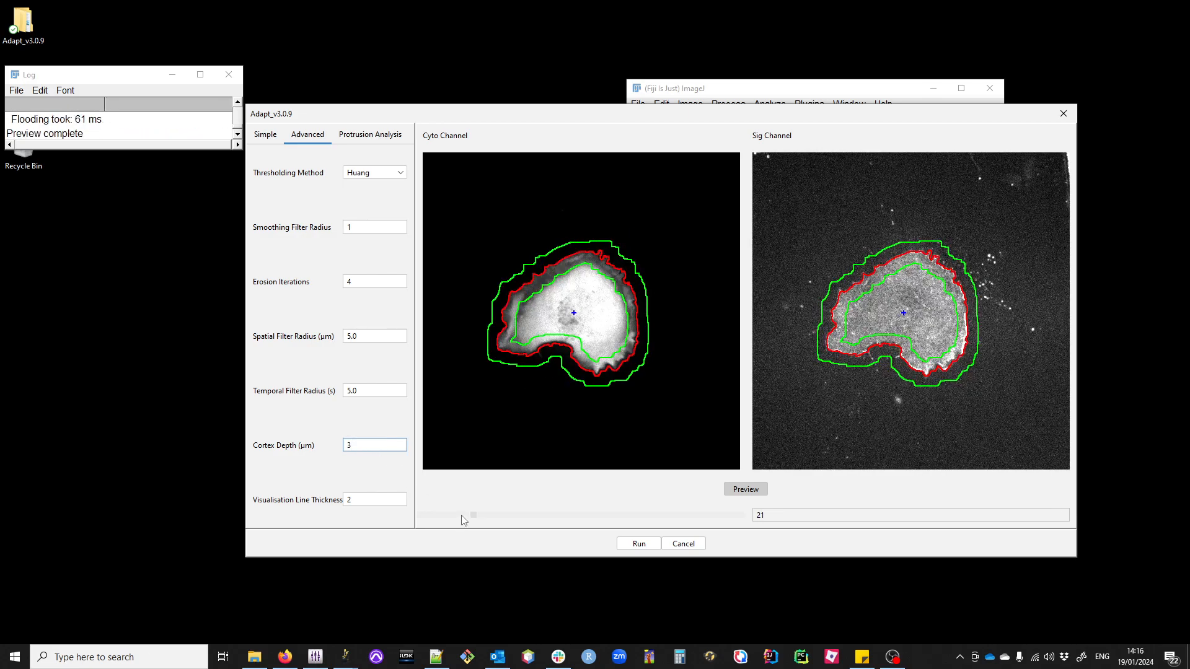
pyautogui.write('1')
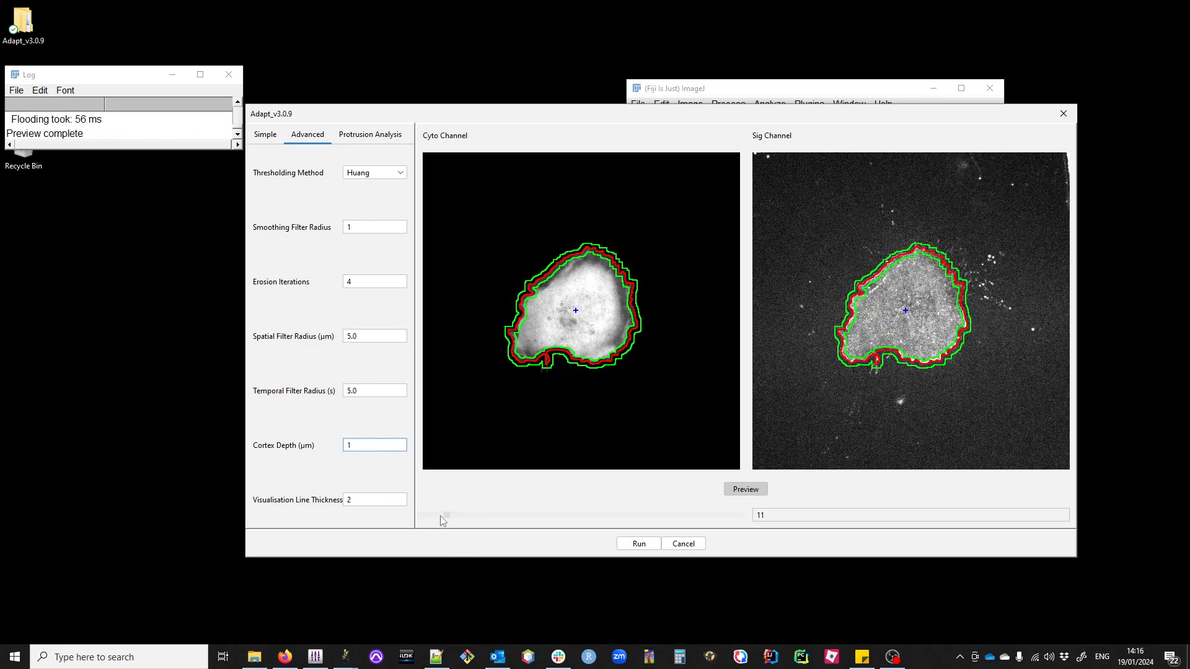
# Step: Try a visualisation line thickness of 5 on the preview frames and restore it to 2
pyautogui.click(364, 499)
pyautogui.write('5')
pyautogui.click(474, 515)
pyautogui.click(440, 516)
pyautogui.write('2')
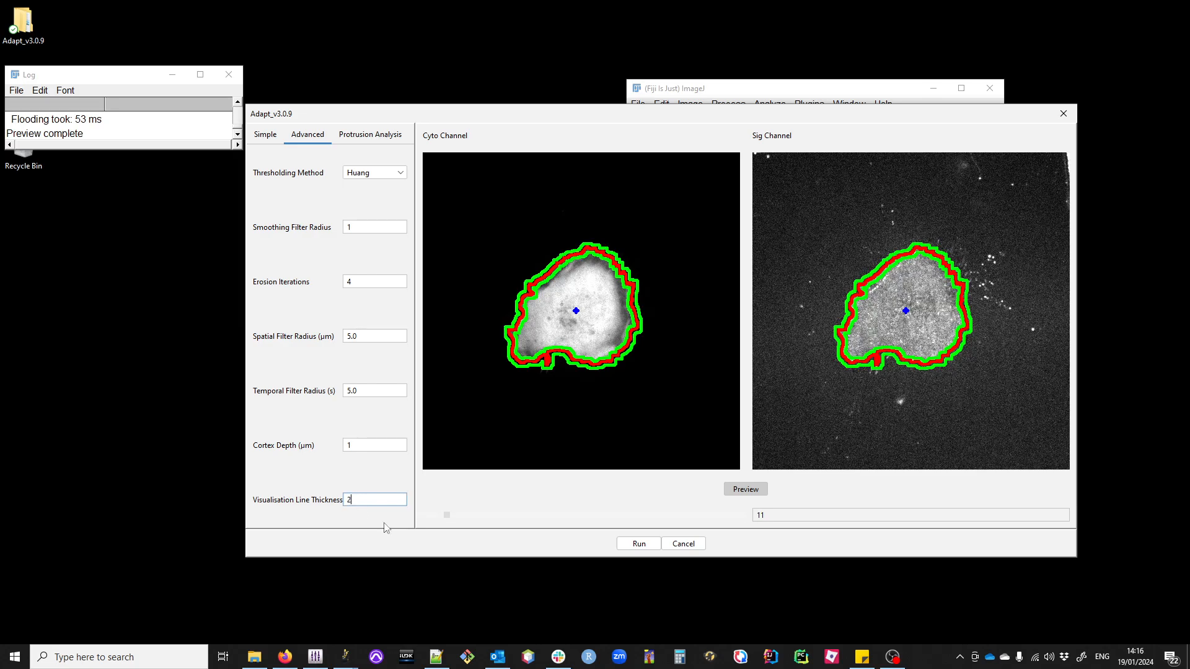
pyautogui.click(459, 518)
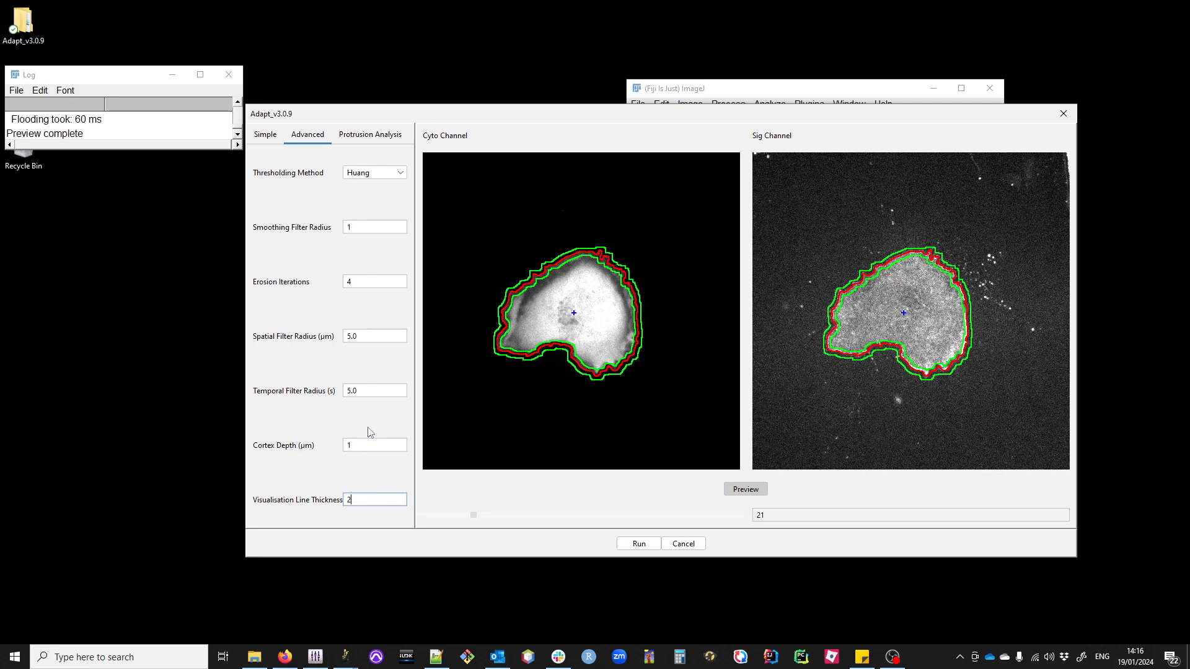
# Step: Review the spatial and temporal filter radius settings and the individual protrusion analysis options
pyautogui.click(366, 336)
pyautogui.click(374, 391)
pyautogui.click(365, 335)
pyautogui.click(369, 136)
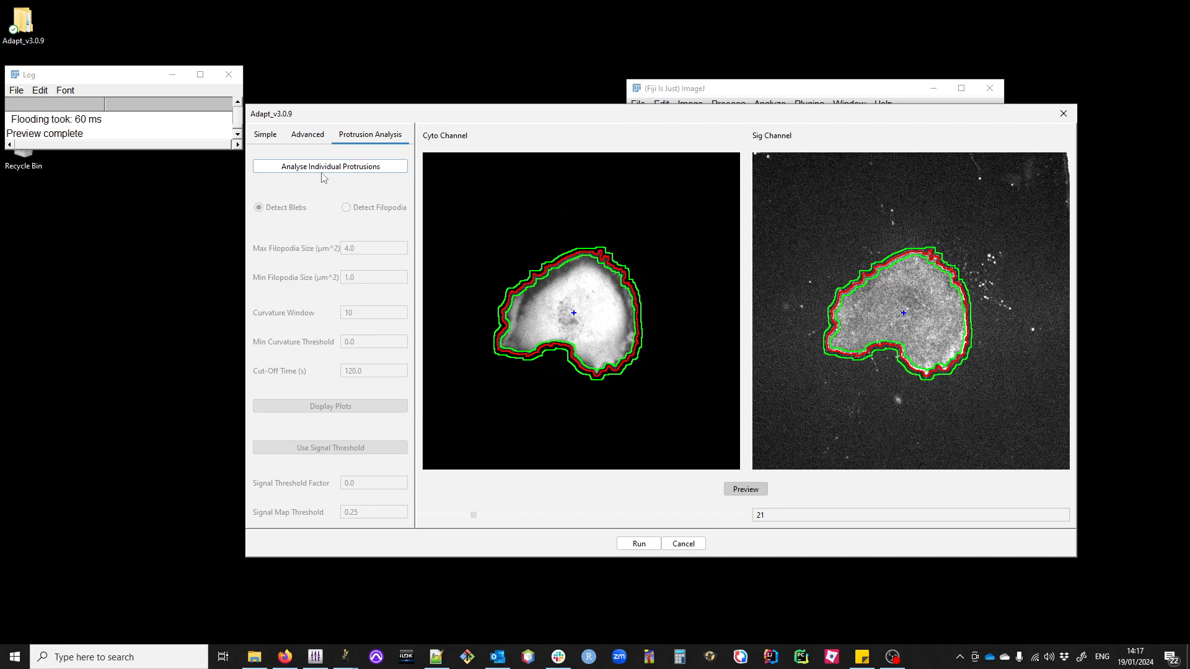
pyautogui.click(265, 137)
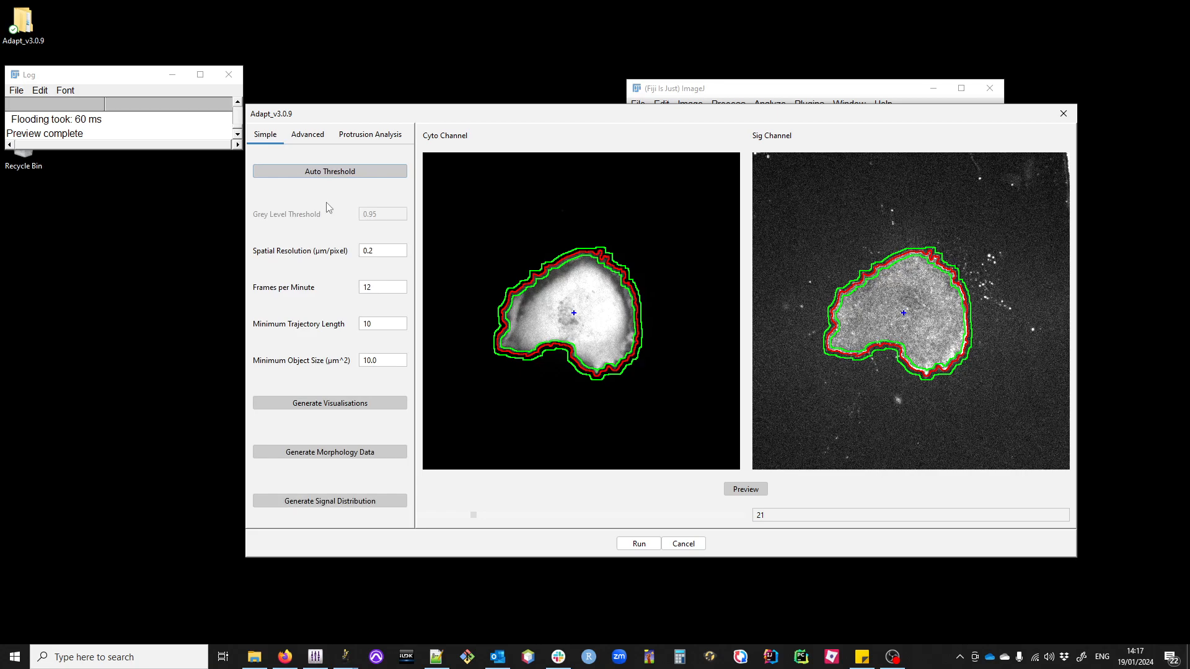
# Step: Run the Adapt analysis and enlarge the Log window to follow its progress
pyautogui.click(640, 547)
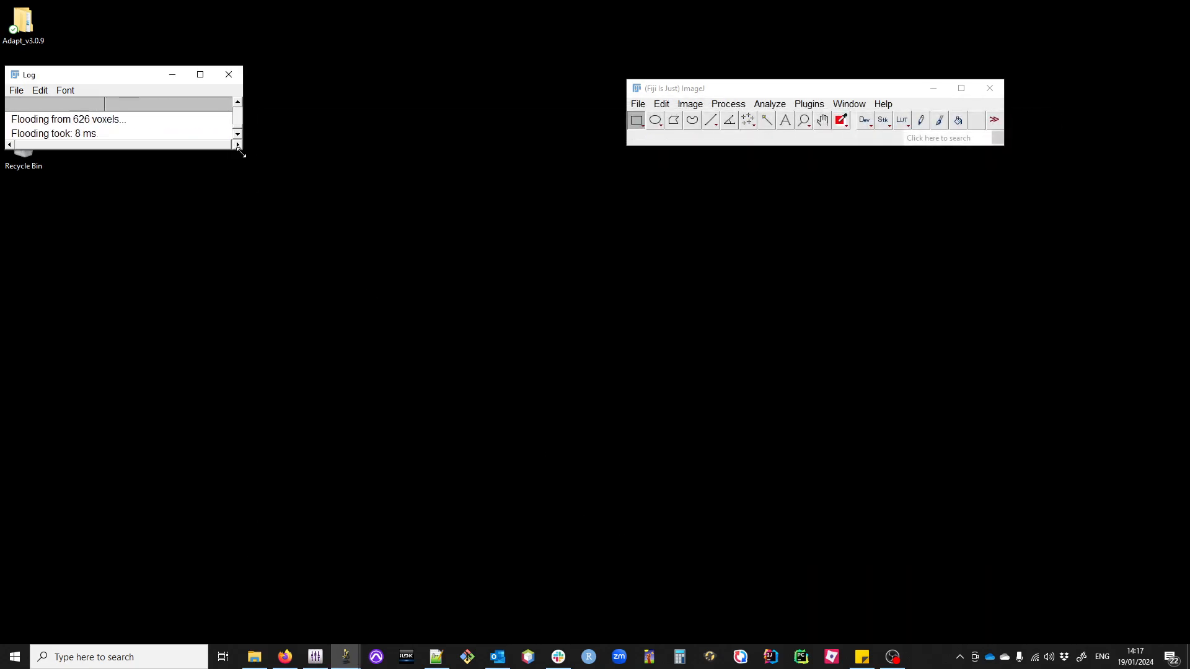
pyautogui.moveTo(237, 153); pyautogui.dragTo(438, 377)
pyautogui.moveTo(243, 82); pyautogui.dragTo(408, 244)
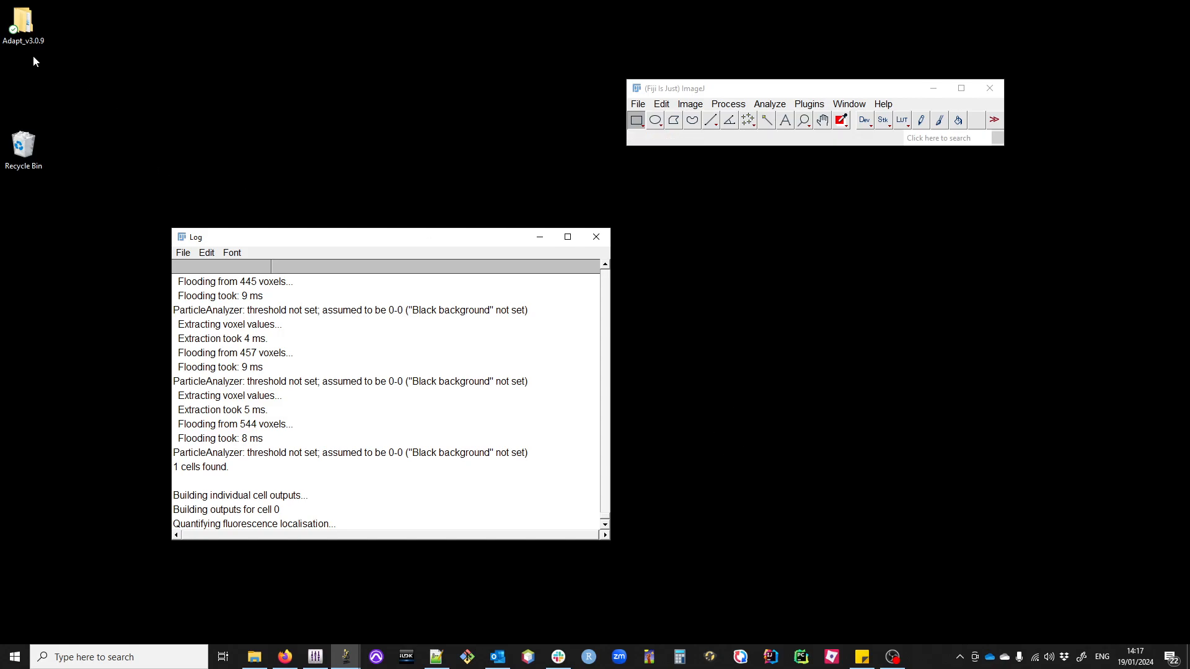
# Step: Move the Adapt_v3.0.9 folder across the desktop and open its C1_ADAPT_Test_Data_Output subfolder in File Explorer
pyautogui.moveTo(28, 38); pyautogui.dragTo(263, 101)
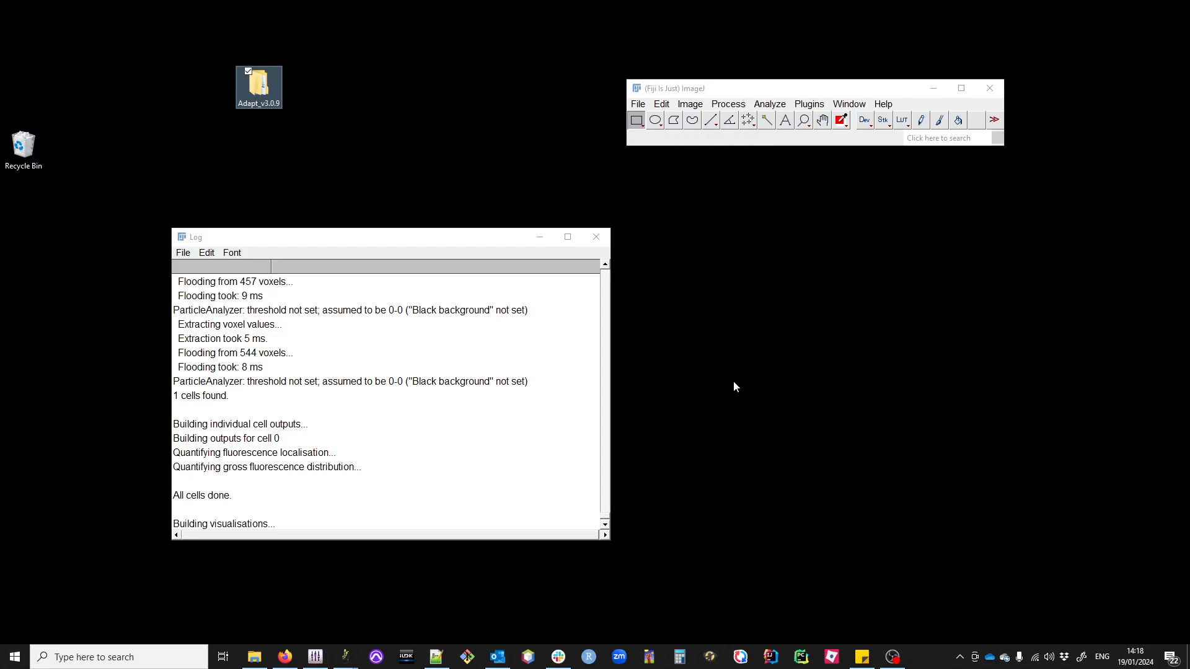
pyautogui.doubleClick(260, 95)
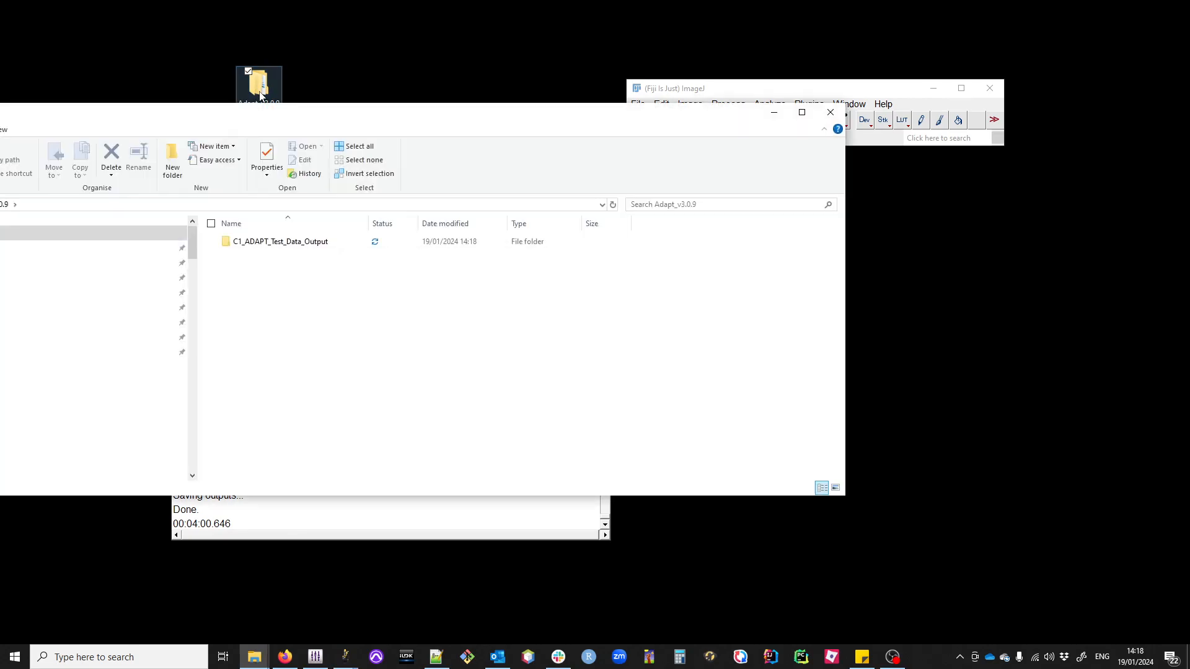
pyautogui.moveTo(380, 124); pyautogui.dragTo(547, 222)
pyautogui.doubleClick(466, 343)
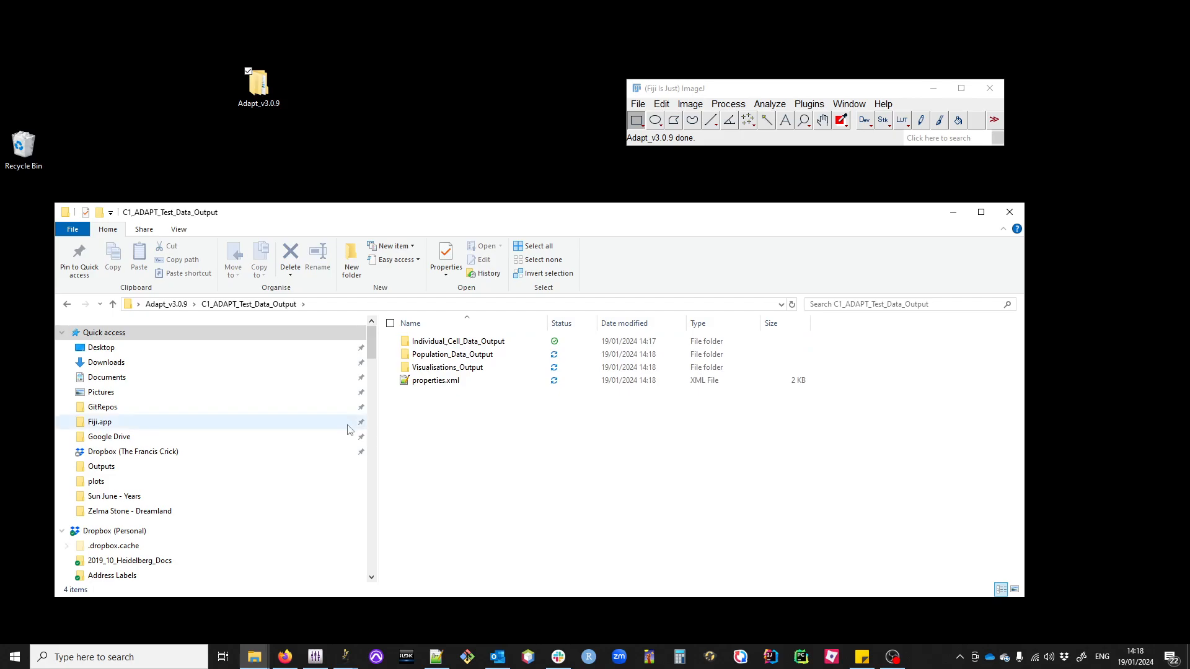
# Step: Open properties.xml from the output folder to review the saved analysis parameters and close it again
pyautogui.click(435, 381)
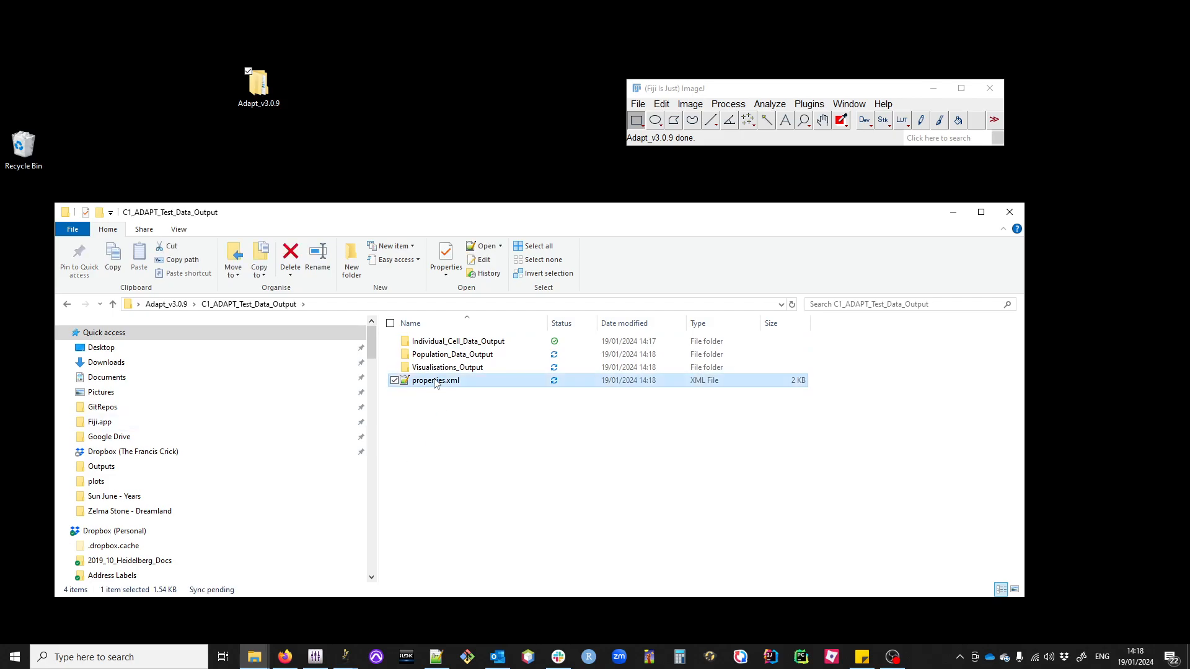
pyautogui.doubleClick(435, 381)
pyautogui.click(619, 374)
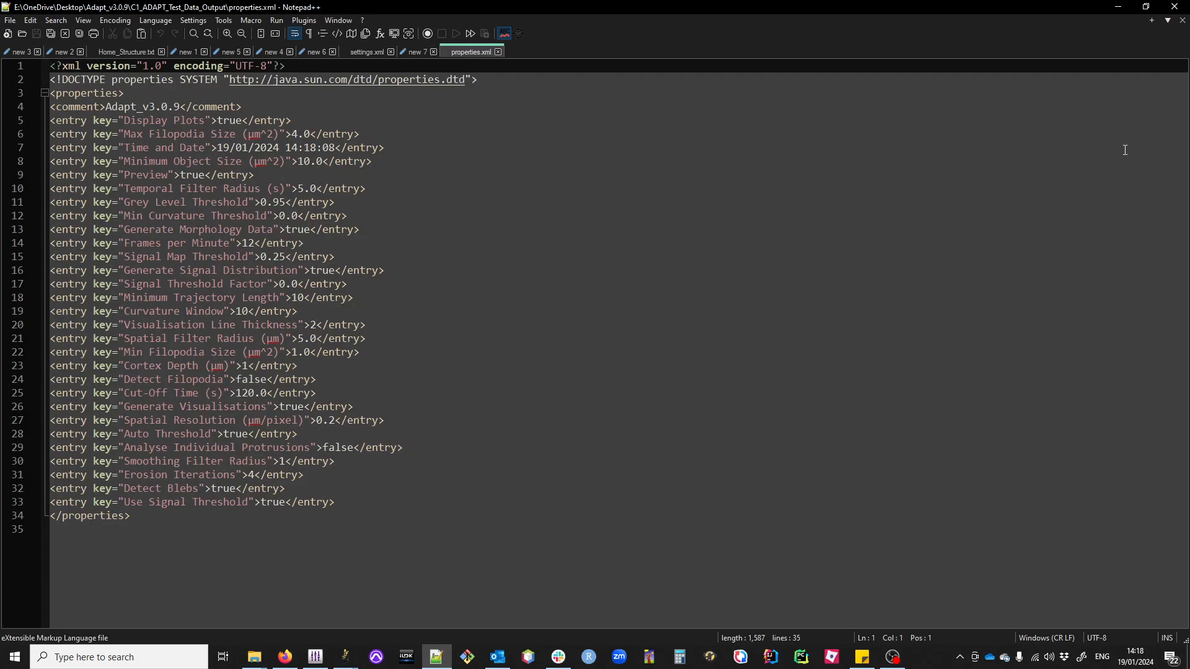
pyautogui.click(1174, 6)
pyautogui.click(471, 494)
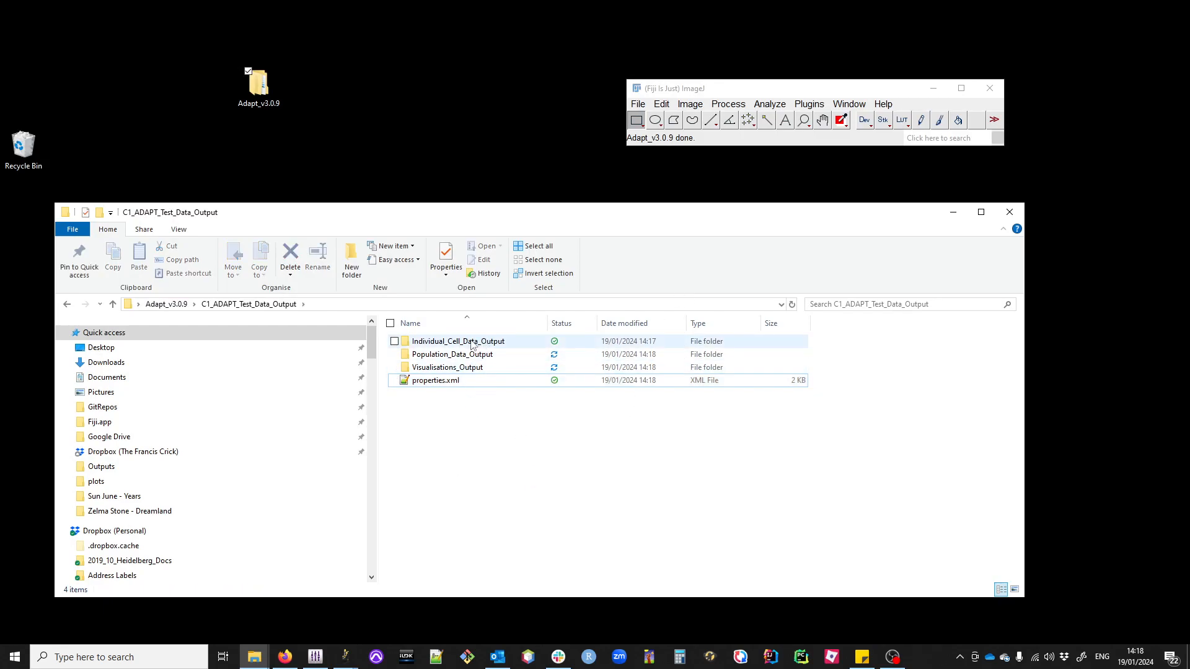
# Step: Close the Log window and open the Visualisations_Output folder in File Explorer
pyautogui.click(436, 372)
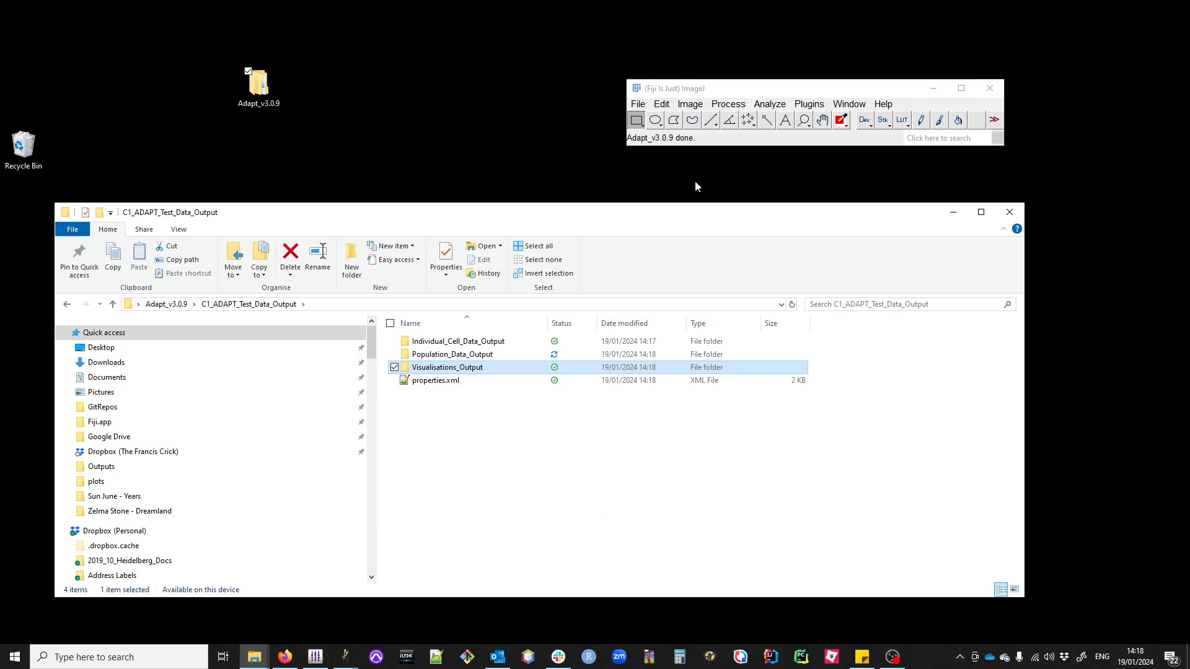
pyautogui.click(637, 104)
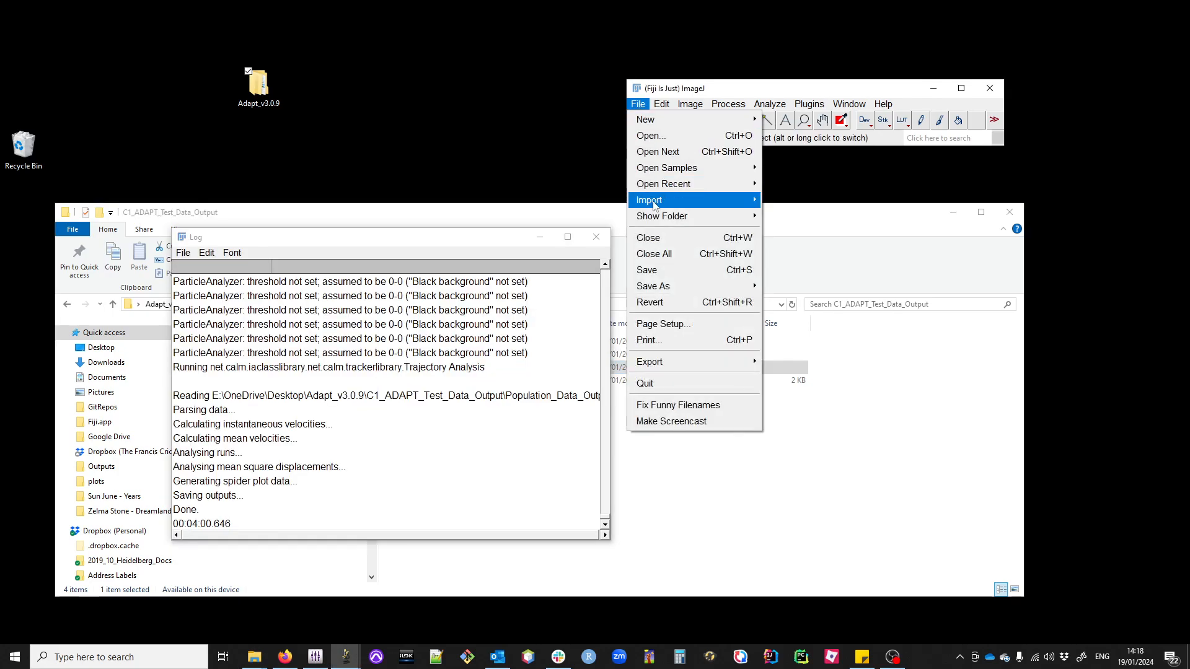
pyautogui.click(595, 237)
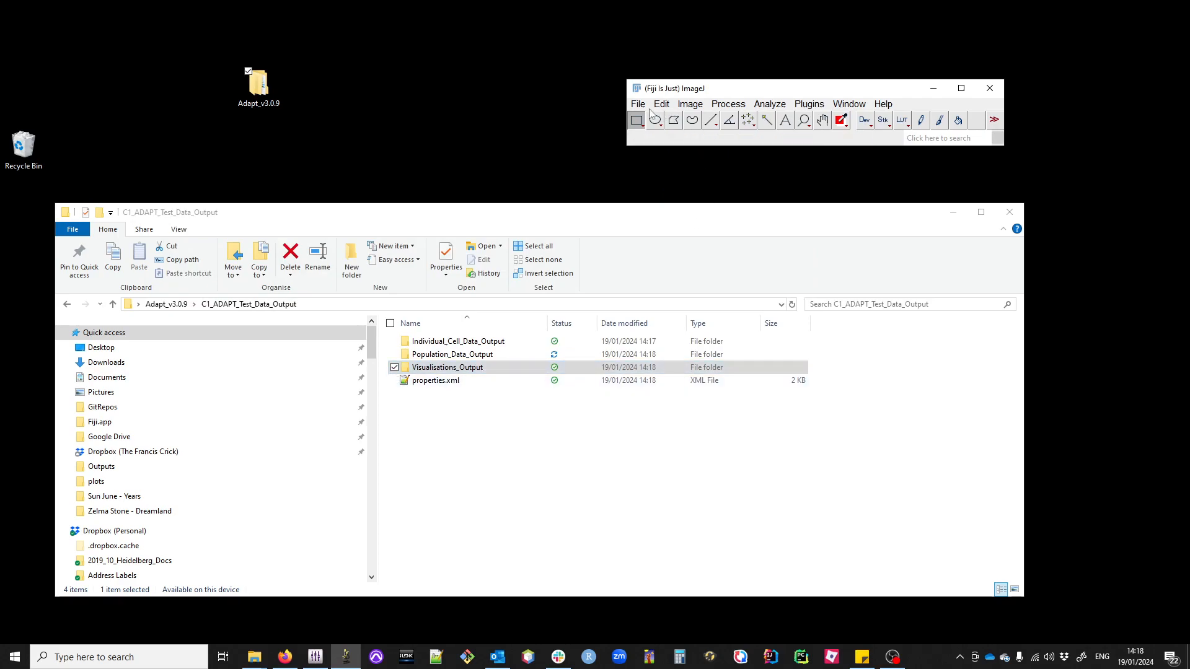
pyautogui.click(468, 370)
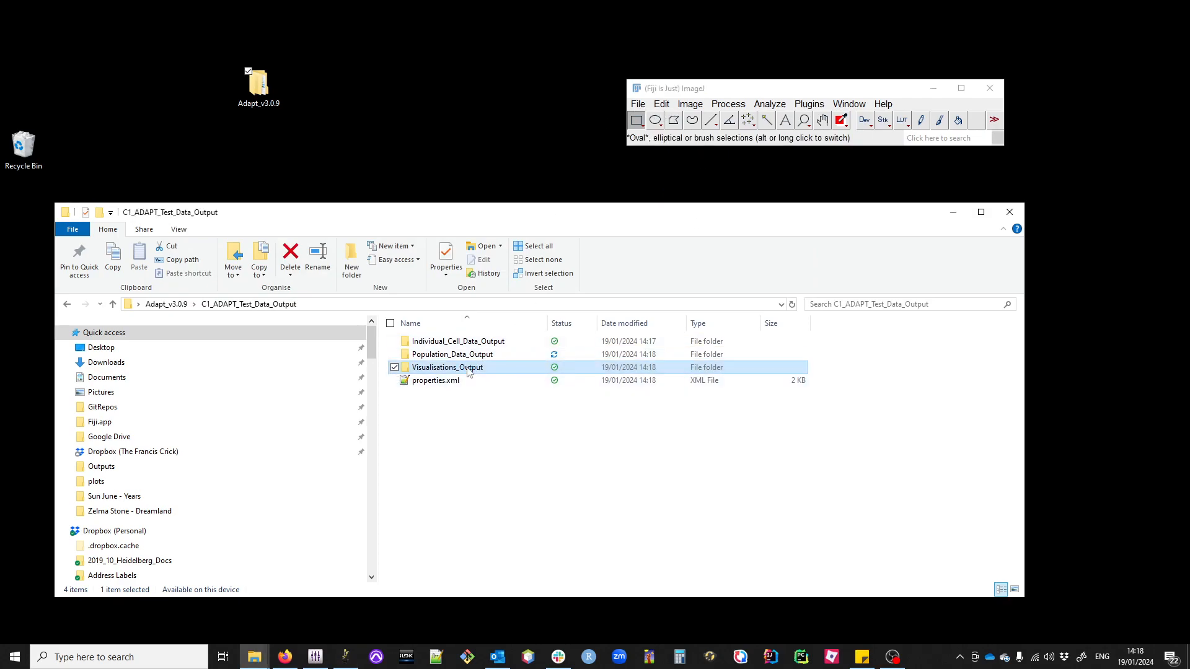
pyautogui.doubleClick(467, 370)
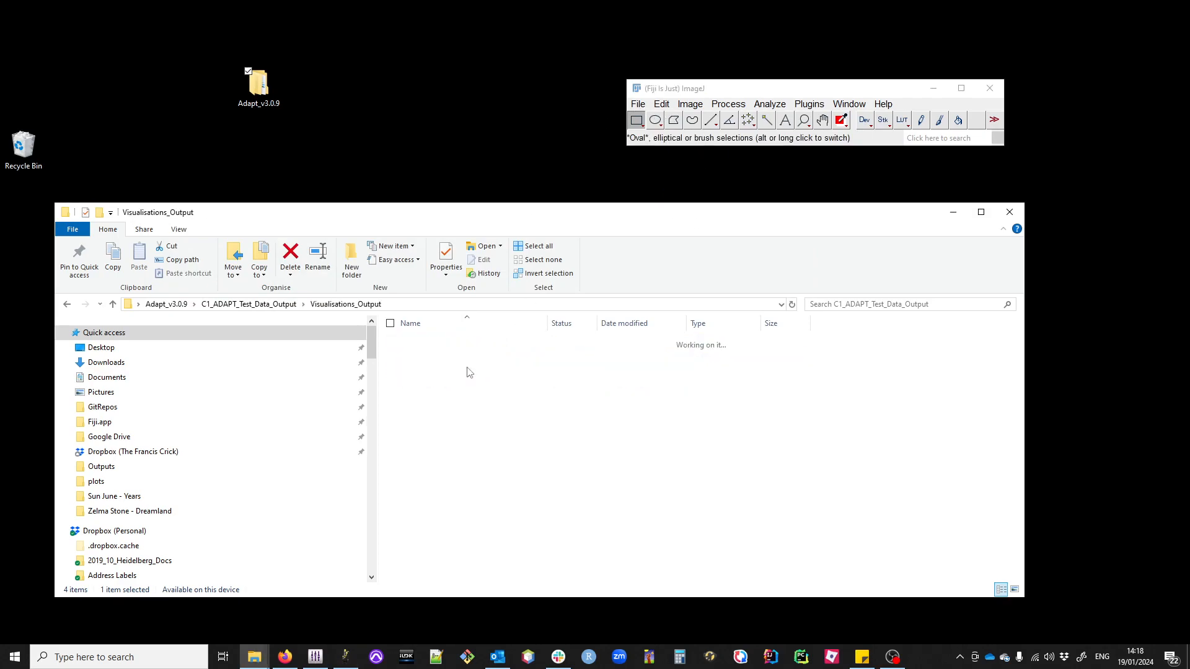
# Step: Import the Velocity_Visualisation folder from C1_ADAPT_Test_Data_Output's Visualisations_Output in Fiji as an image sequence, with names sorted numerically
pyautogui.click(637, 104)
pyautogui.moveTo(730, 204)
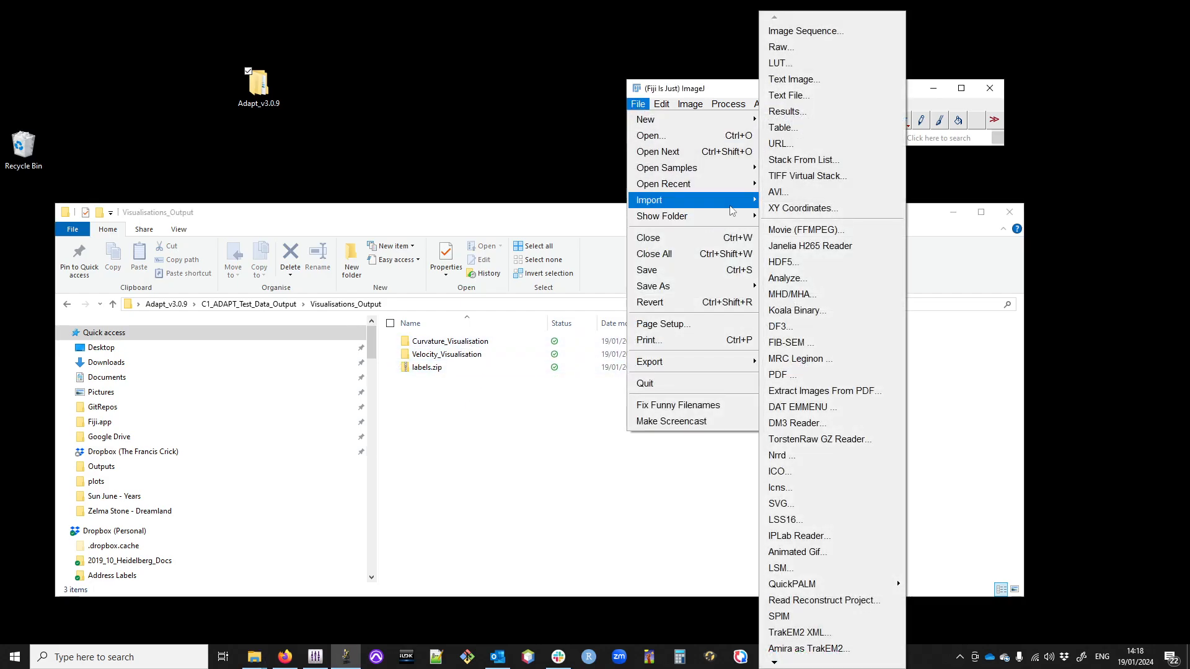
pyautogui.click(841, 32)
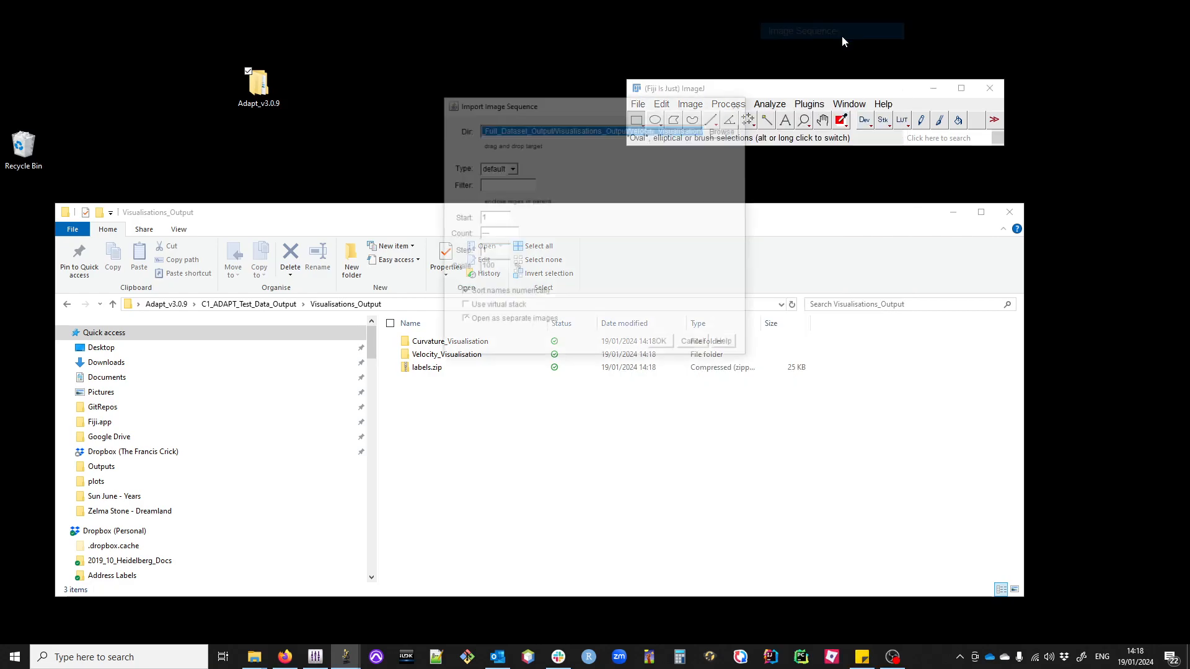
pyautogui.click(726, 129)
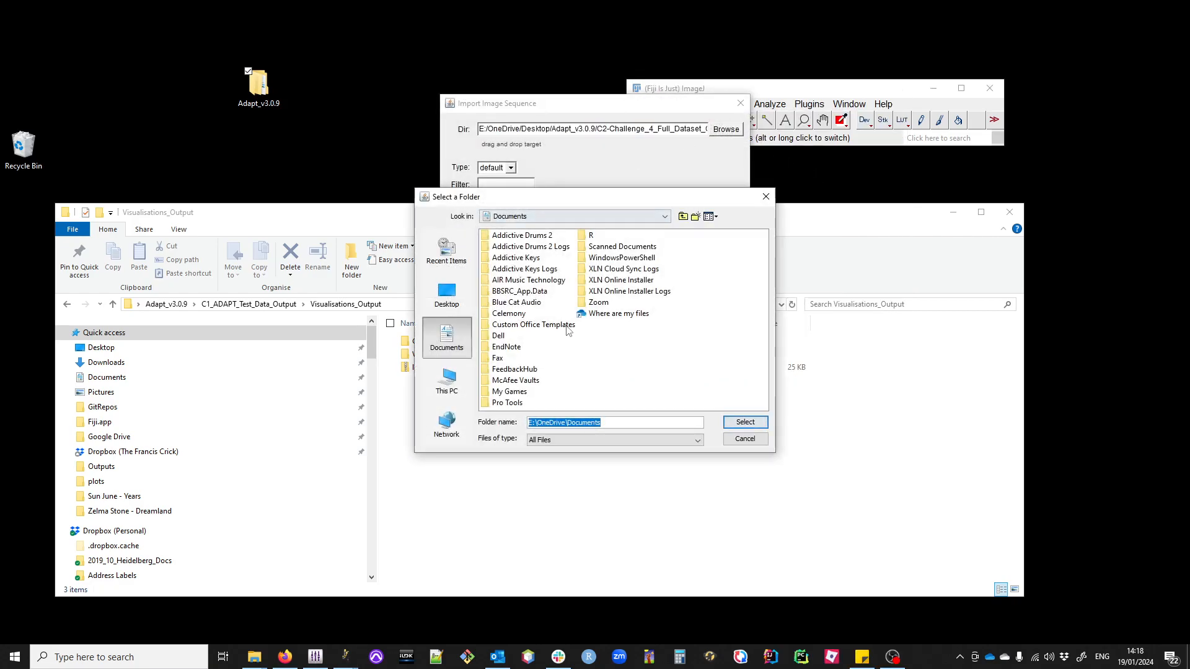
pyautogui.click(545, 217)
pyautogui.scroll(3, 519, 248)
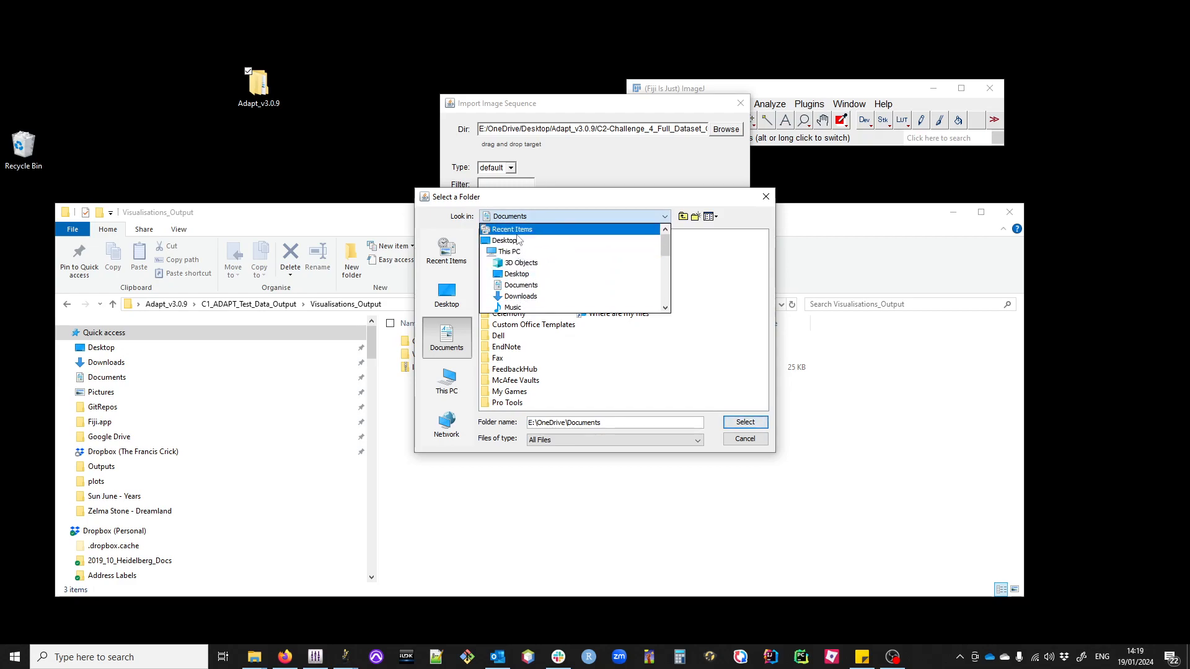
pyautogui.click(518, 240)
pyautogui.doubleClick(510, 326)
pyautogui.doubleClick(516, 237)
pyautogui.doubleClick(521, 270)
pyautogui.click(527, 261)
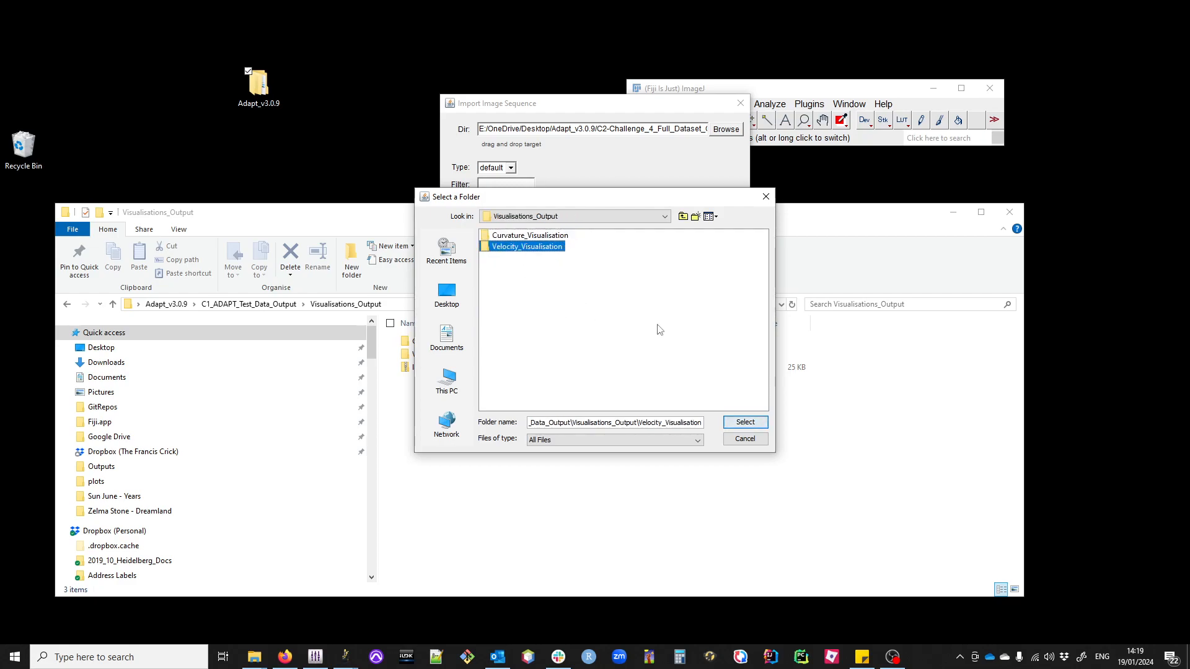
pyautogui.click(739, 424)
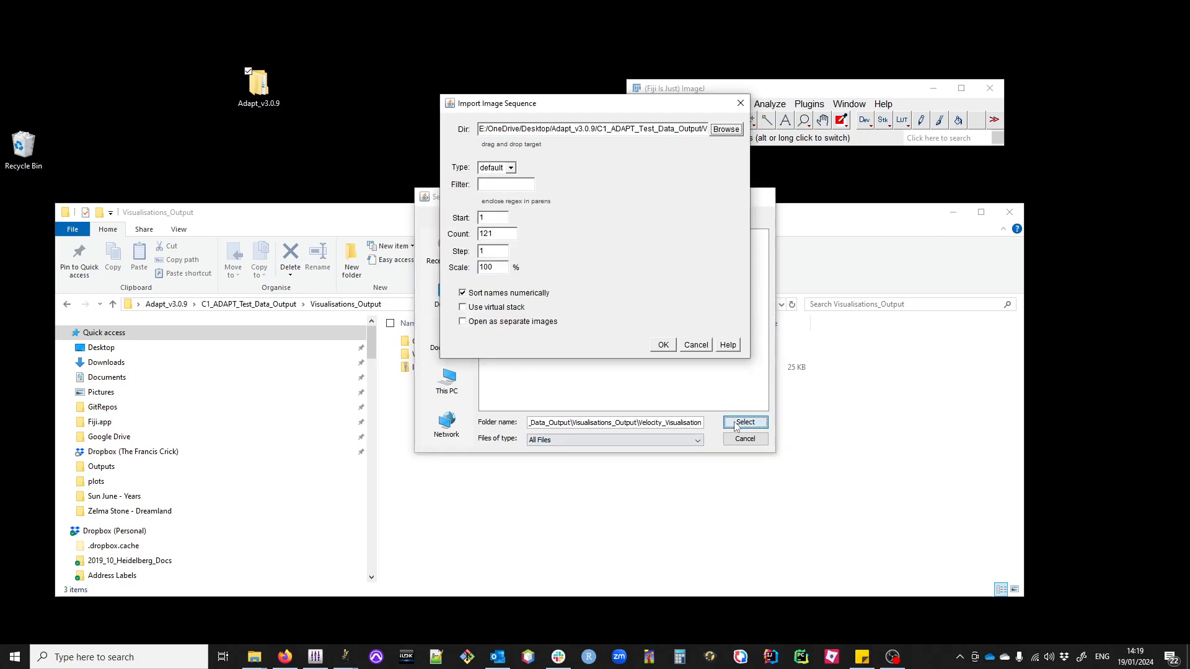
pyautogui.click(663, 345)
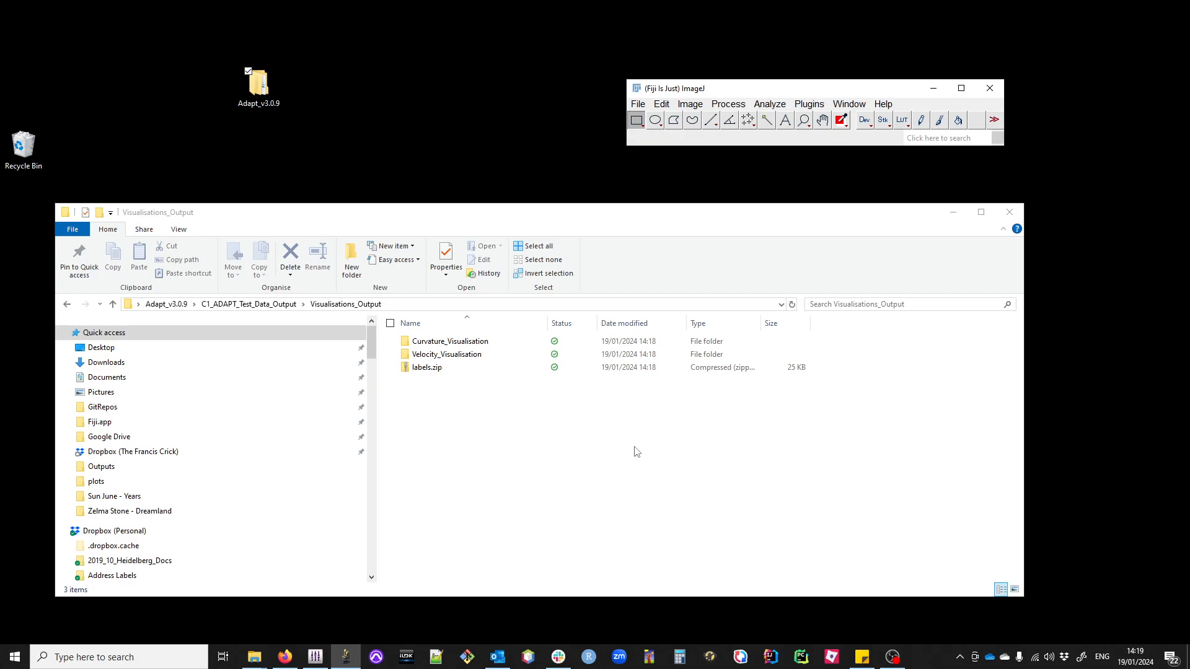
# Step: Move the Velocity_Visualisation stack clear of the Fiji window and apply the ICA lookup table to it
pyautogui.moveTo(753, 205); pyautogui.dragTo(371, 173)
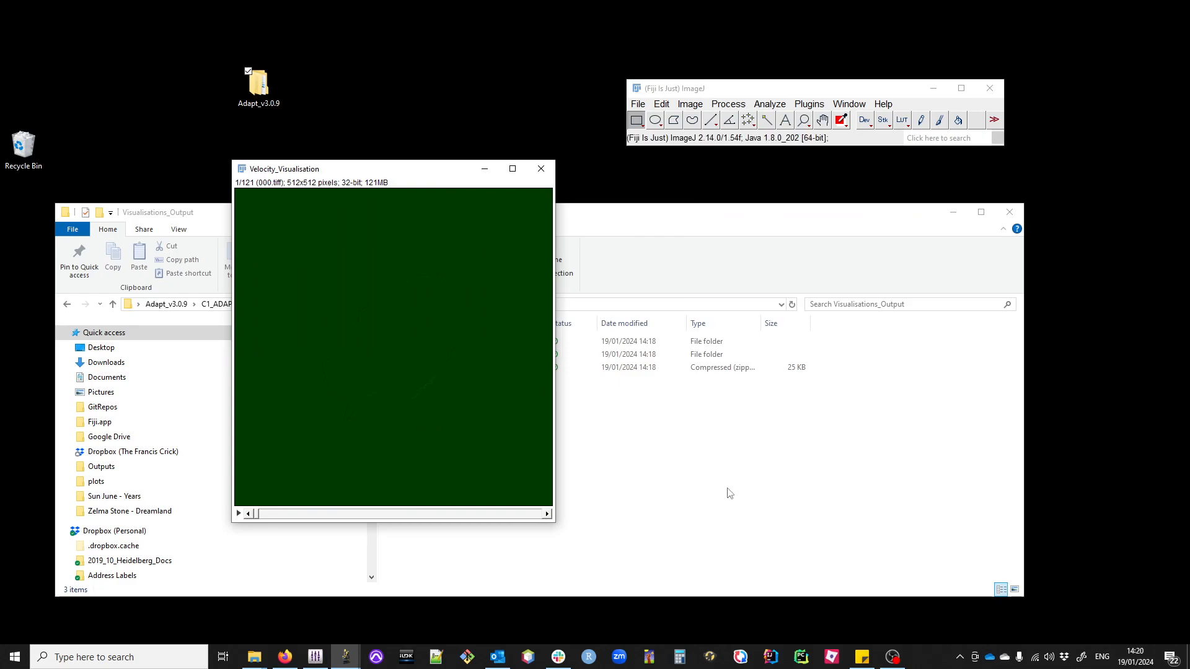
pyautogui.click(691, 105)
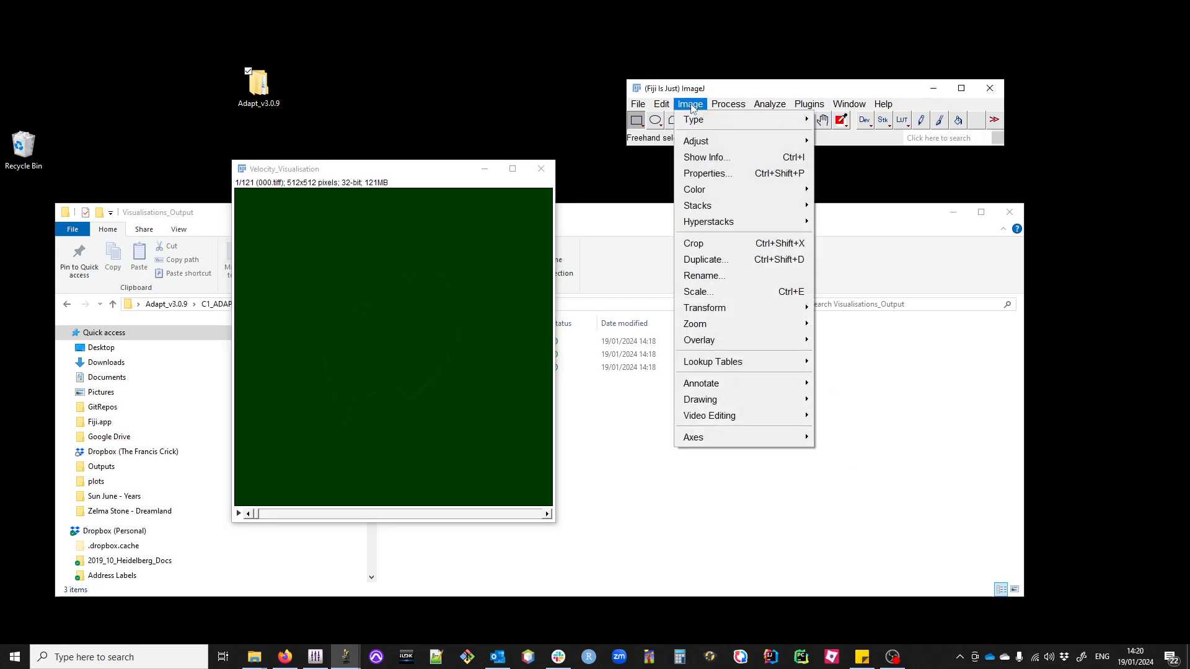
pyautogui.moveTo(763, 358)
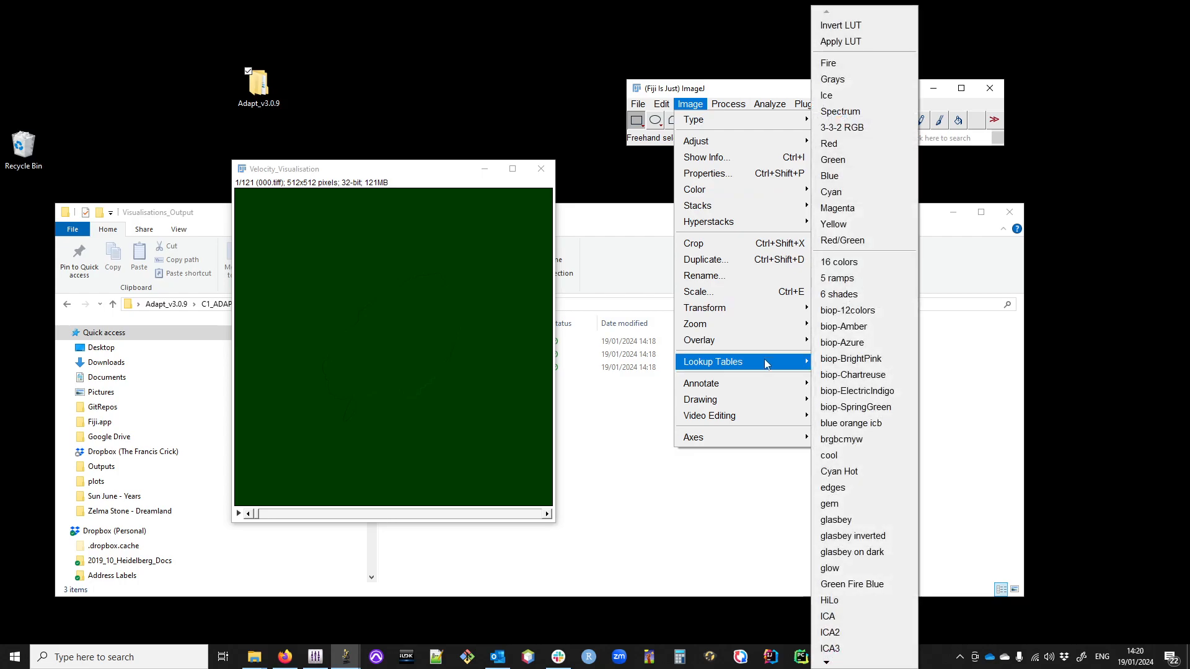
pyautogui.click(847, 618)
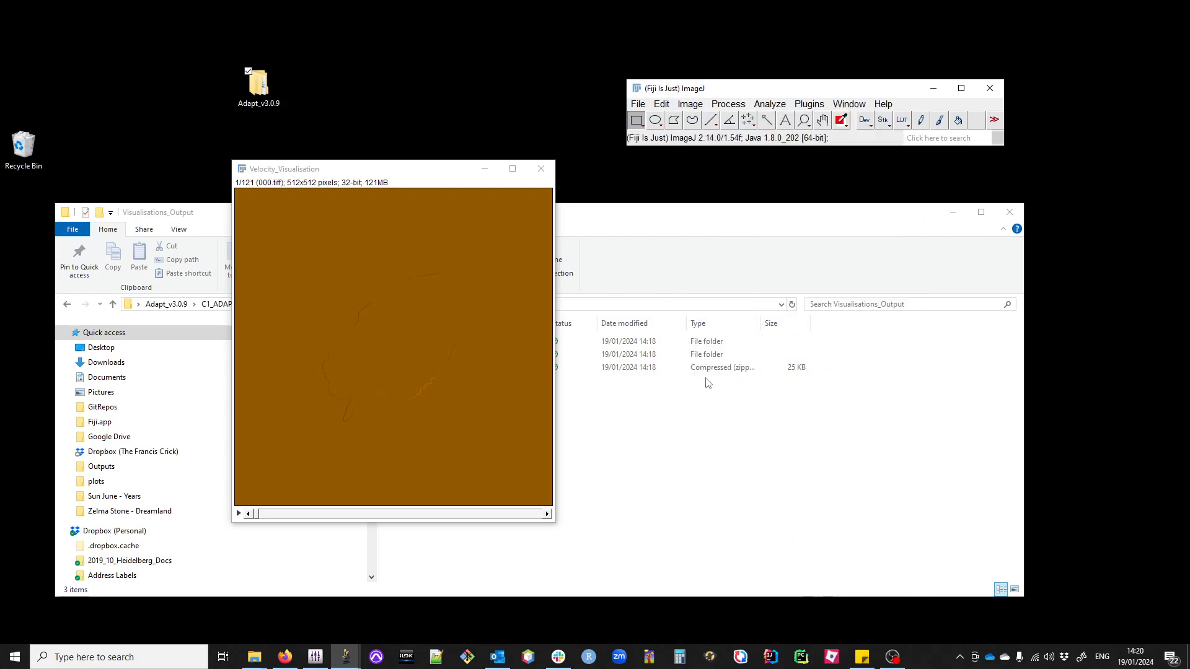
# Step: Set the velocity stack's display range to a minimum of -10 and a maximum of 10
pyautogui.hotkey('ctrl', 'shift', 'c')
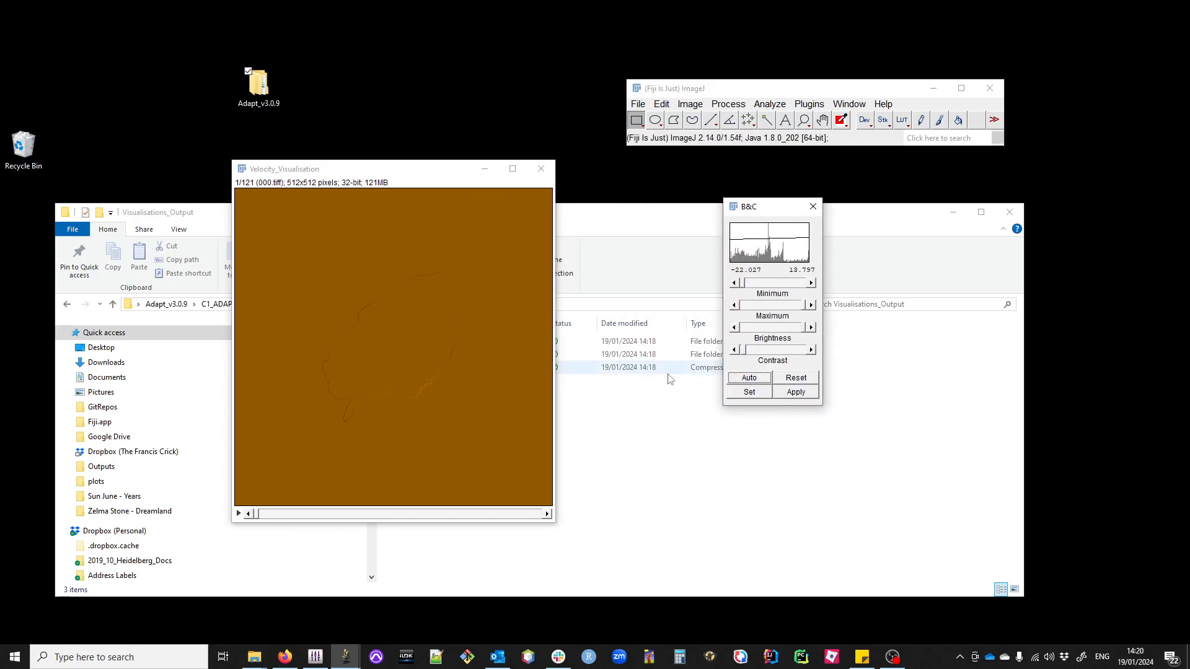
pyautogui.click(749, 392)
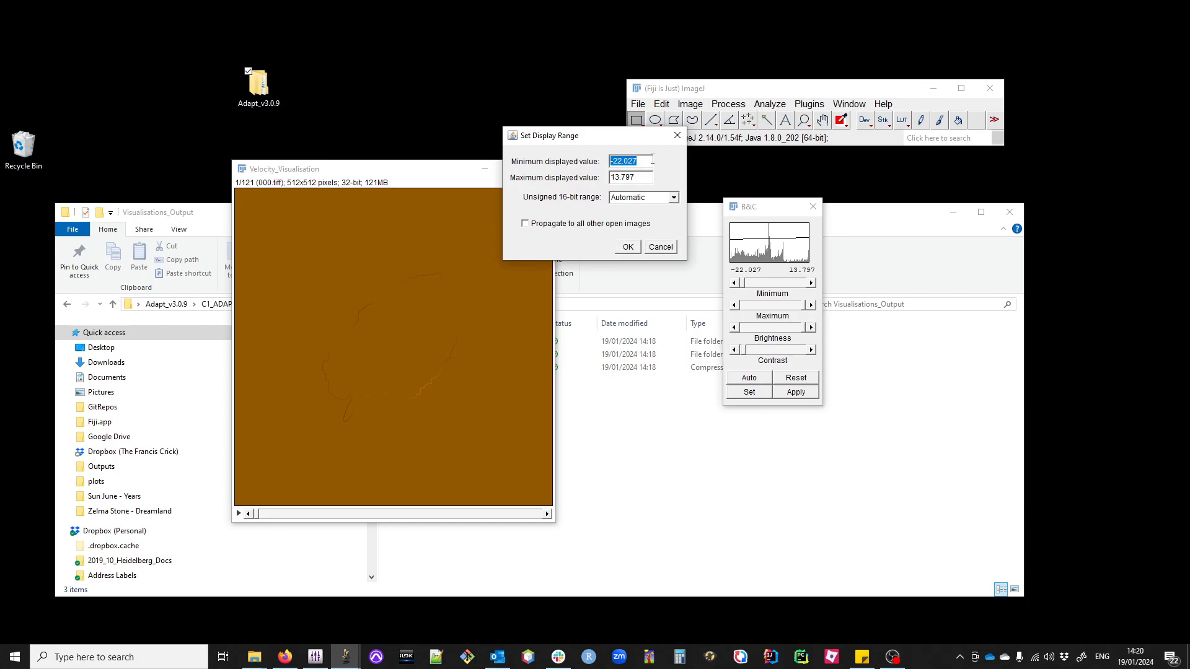
pyautogui.write('-')
pyautogui.press('Tab')
pyautogui.write('10')
pyautogui.click(627, 247)
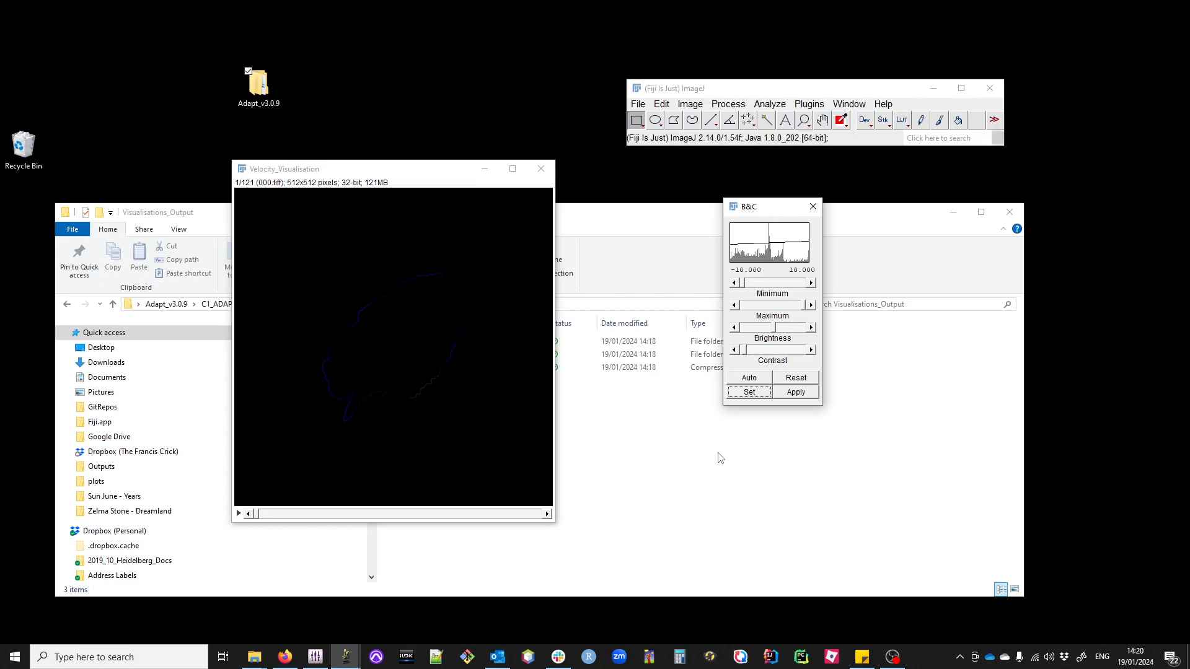
# Step: Scrub through the velocity stack to about frame 66 to inspect the cell boundary, and close the stack and contrast window
pyautogui.moveTo(259, 514); pyautogui.dragTo(397, 524)
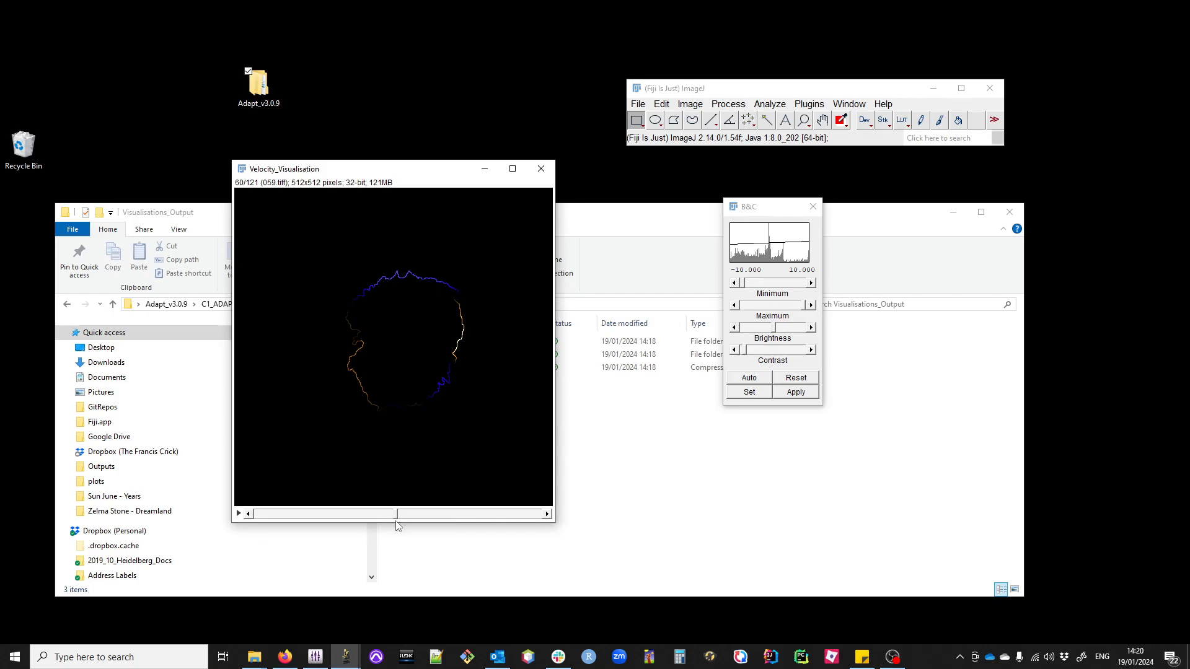
pyautogui.moveTo(406, 525)
pyautogui.mouseDown()
pyautogui.moveTo(537, 544)
pyautogui.moveTo(271, 545)
pyautogui.moveTo(409, 545)
pyautogui.mouseUp()
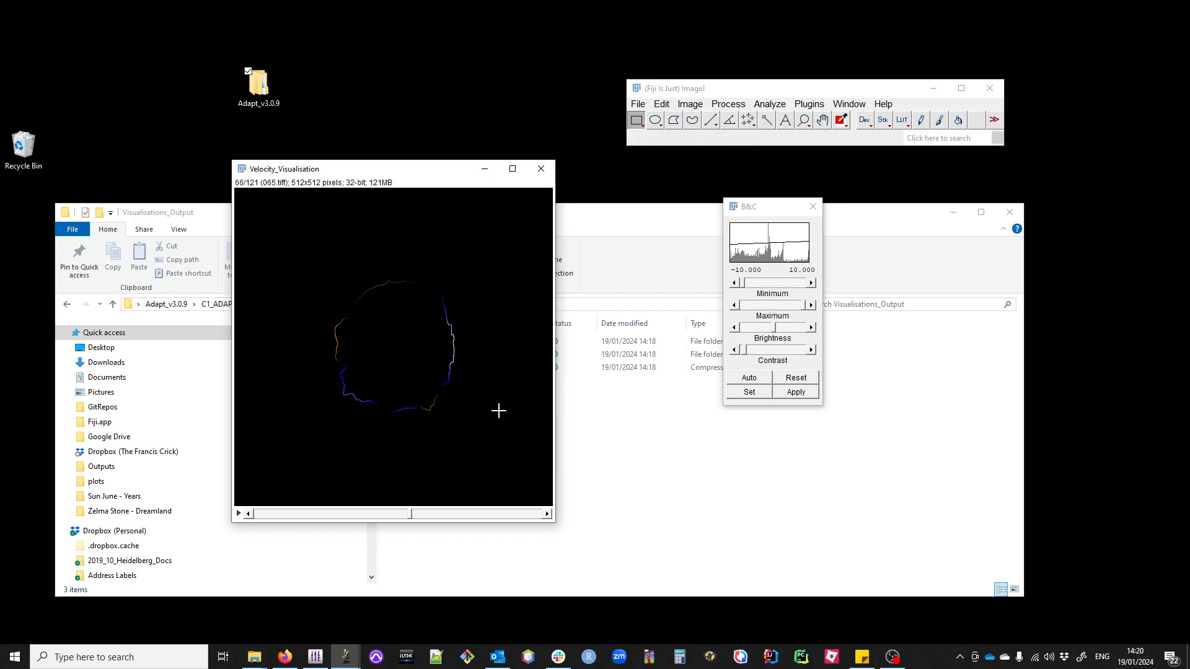
pyautogui.click(541, 169)
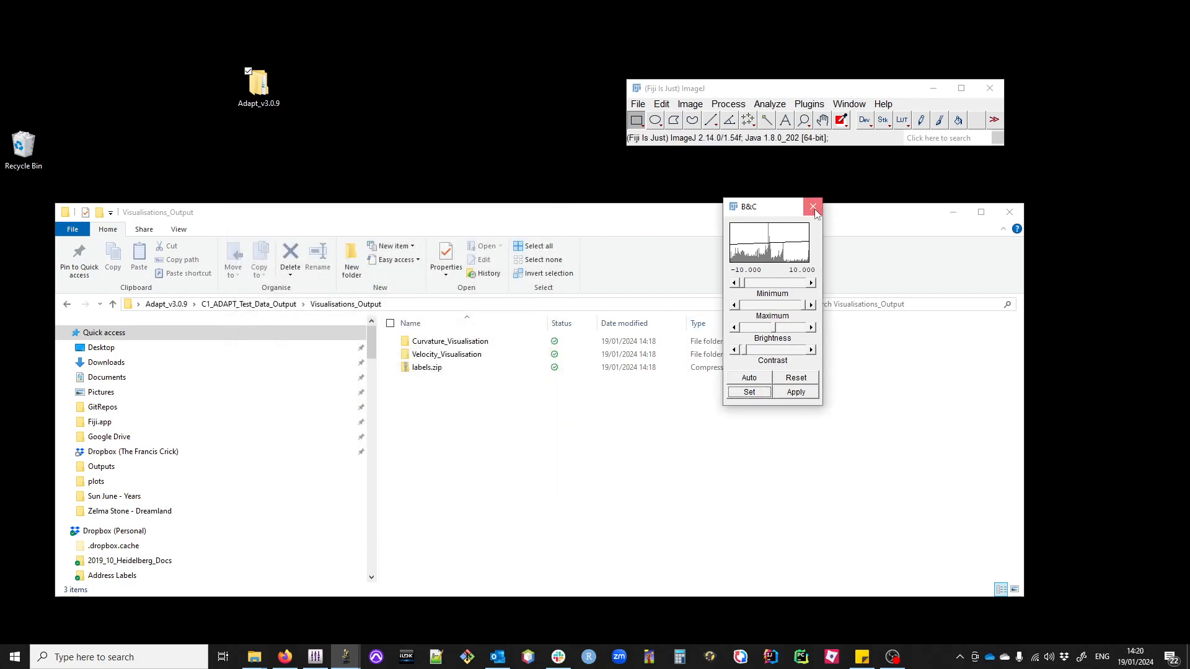
pyautogui.click(812, 206)
# Step: Browse for a file to open in Fiji, going to Adapt_v3.0.9, C1_ADAPT_Test_Data_Output, Individual_Cell_Data_Output, 0_Output
pyautogui.click(638, 104)
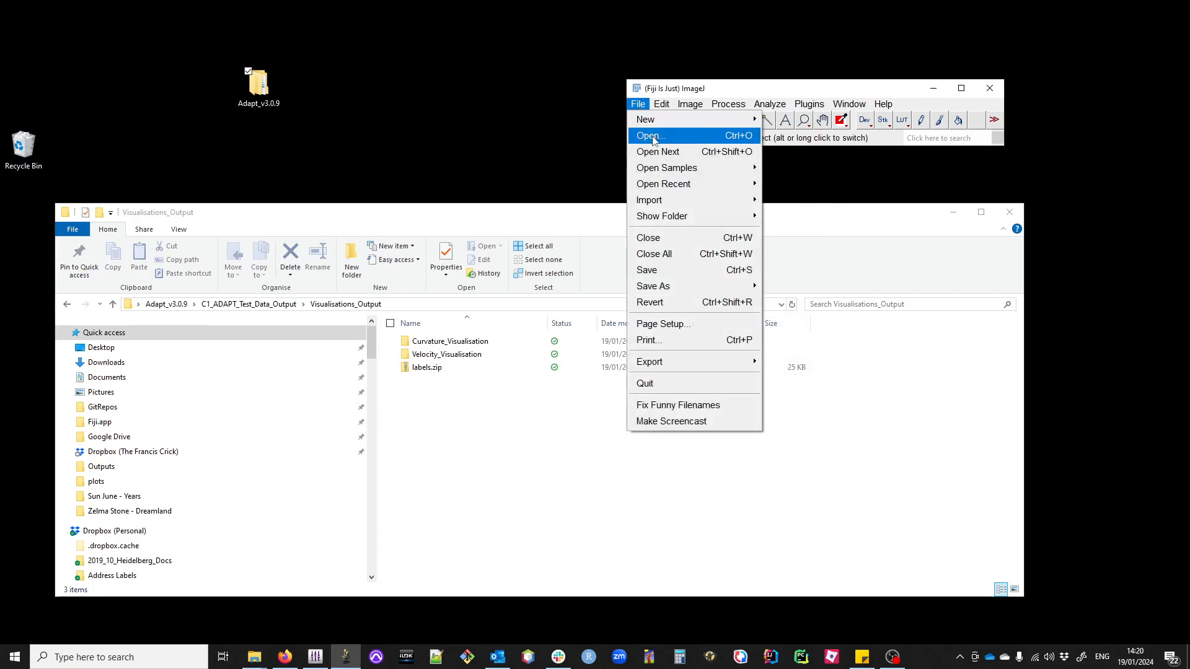
pyautogui.click(649, 135)
pyautogui.click(417, 155)
pyautogui.scroll(2, 413, 180)
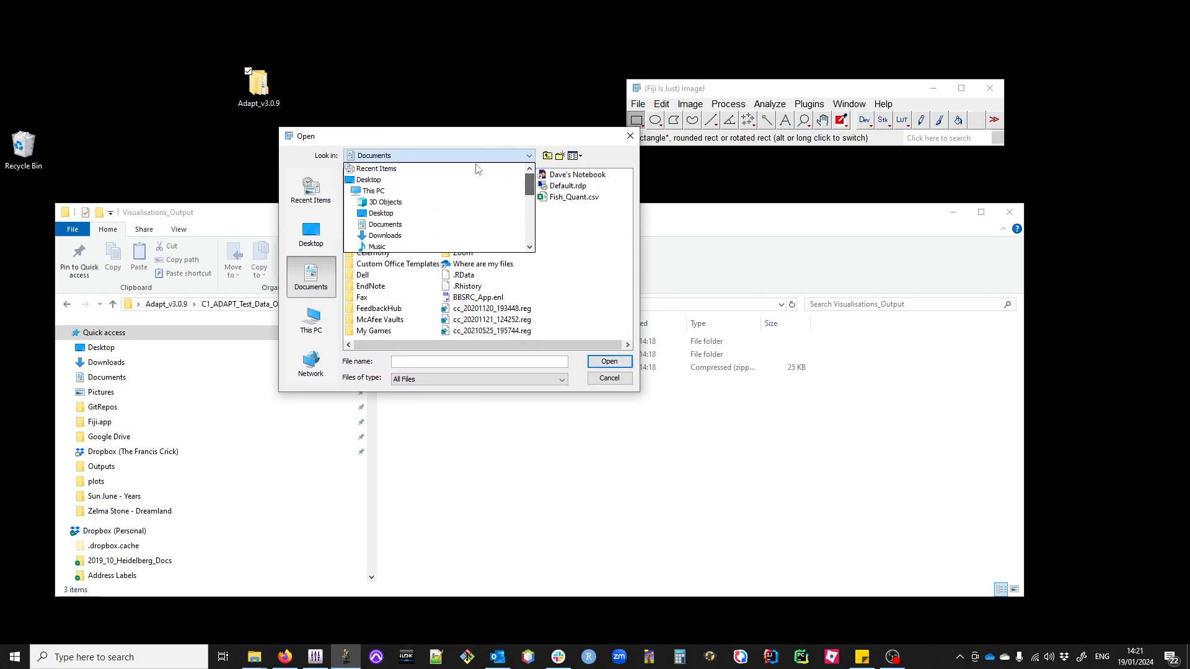
pyautogui.click(413, 180)
pyautogui.doubleClick(375, 268)
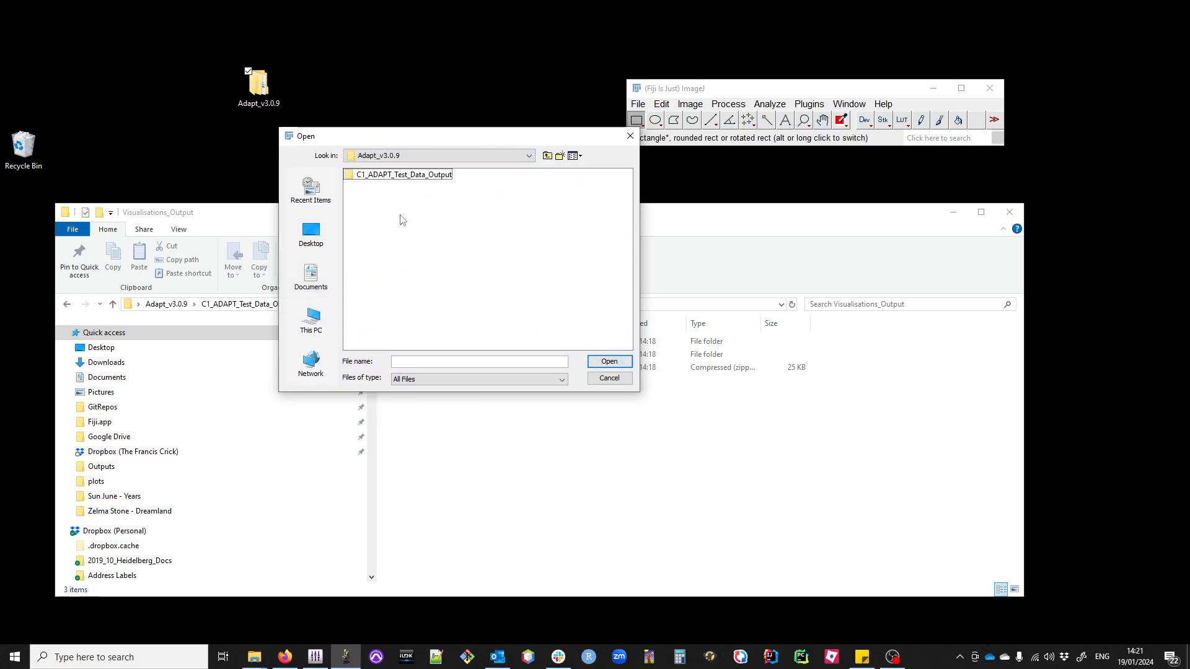
pyautogui.doubleClick(399, 176)
pyautogui.click(409, 175)
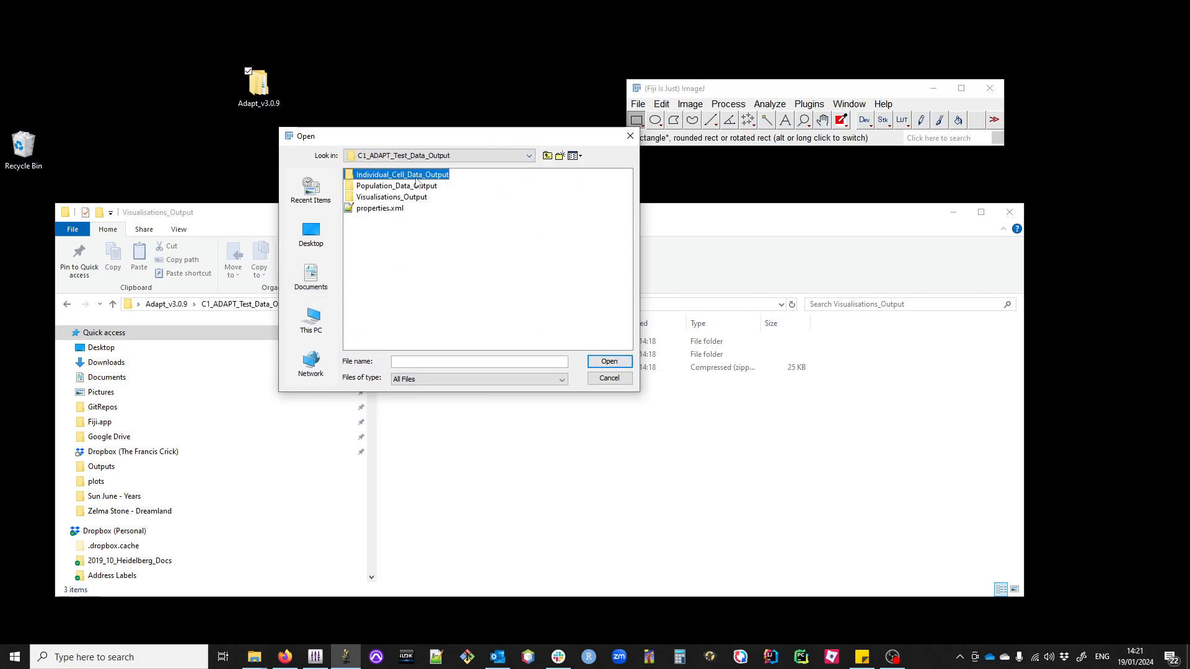
pyautogui.doubleClick(406, 176)
pyautogui.click(371, 176)
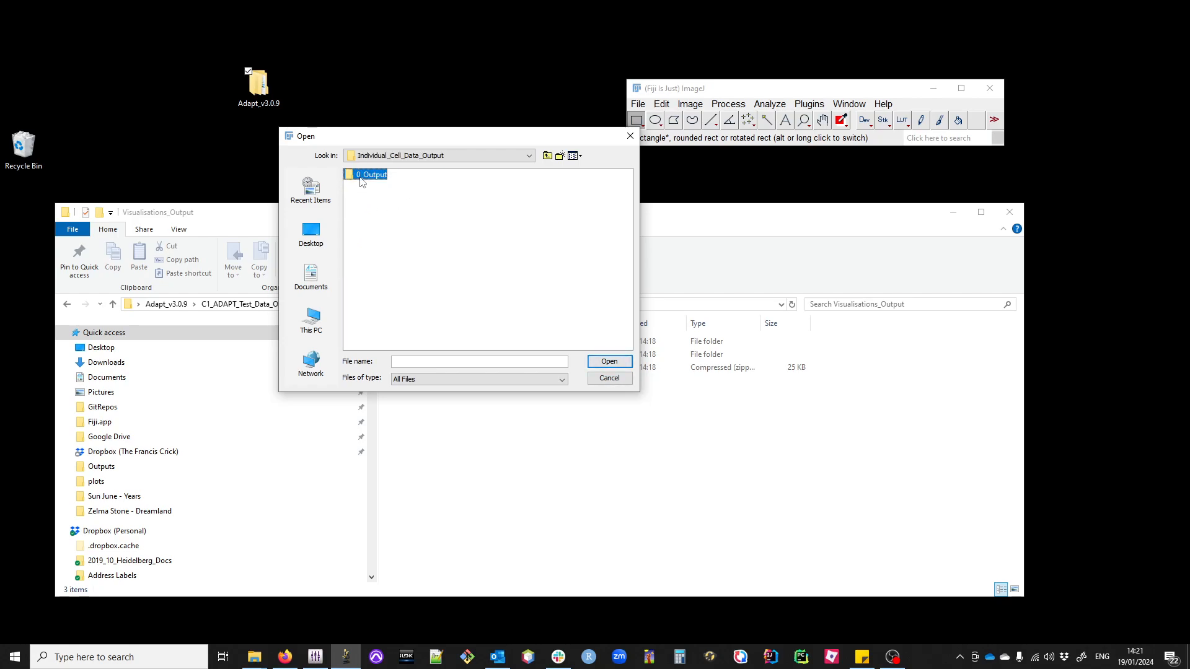
pyautogui.doubleClick(371, 175)
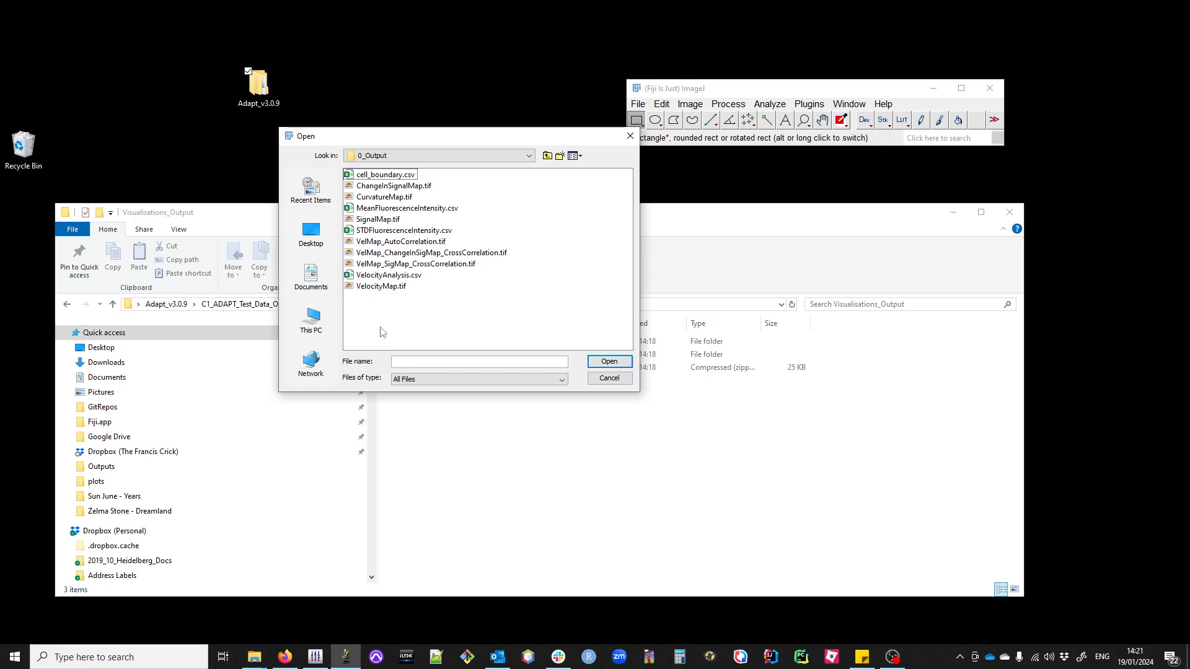
# Step: Open VelocityMap.tif from the 0_Output folder and maximise its image window
pyautogui.click(380, 289)
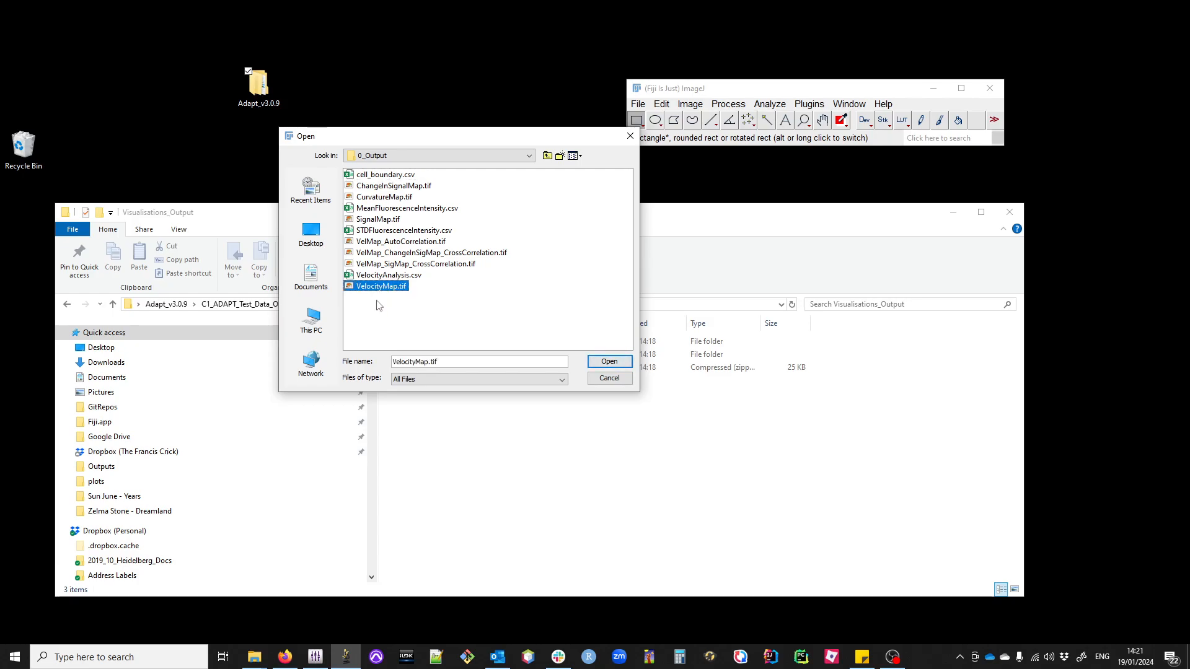
pyautogui.click(376, 276)
pyautogui.click(382, 288)
pyautogui.click(385, 288)
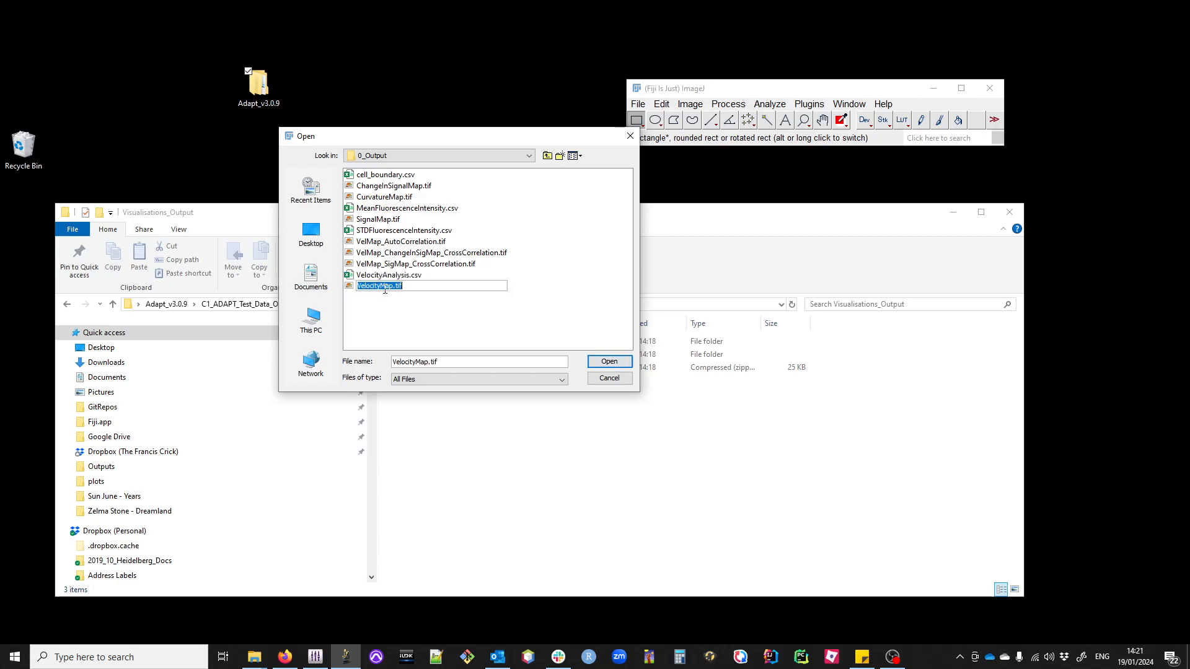
pyautogui.click(389, 274)
pyautogui.doubleClick(386, 287)
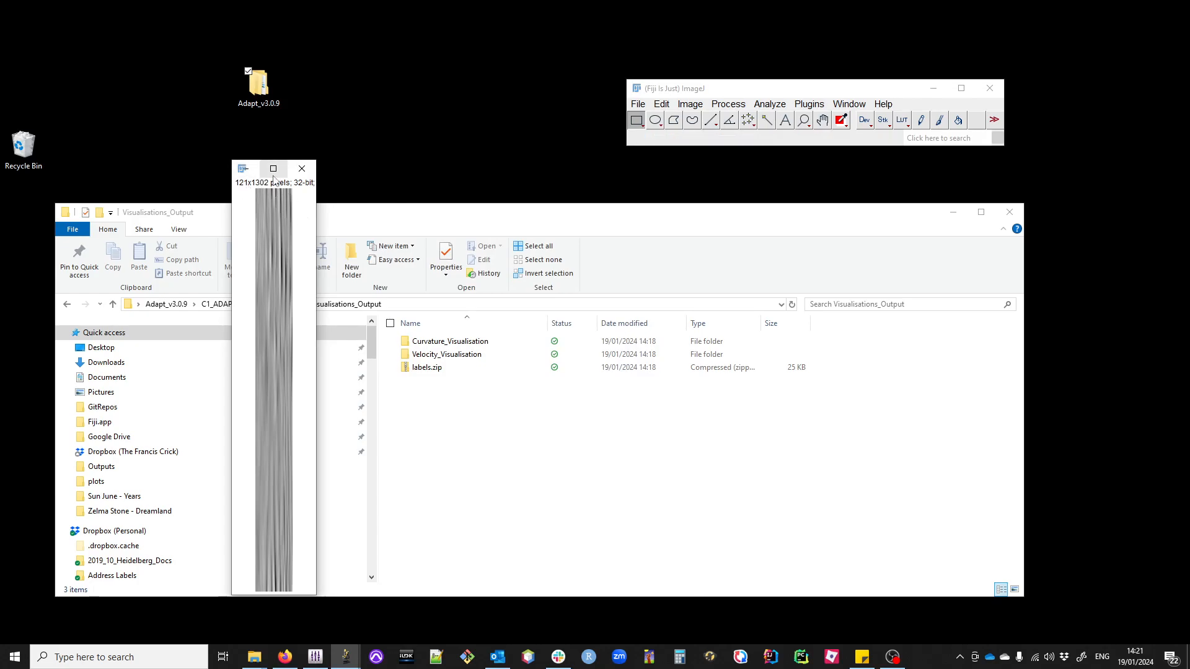
pyautogui.click(273, 168)
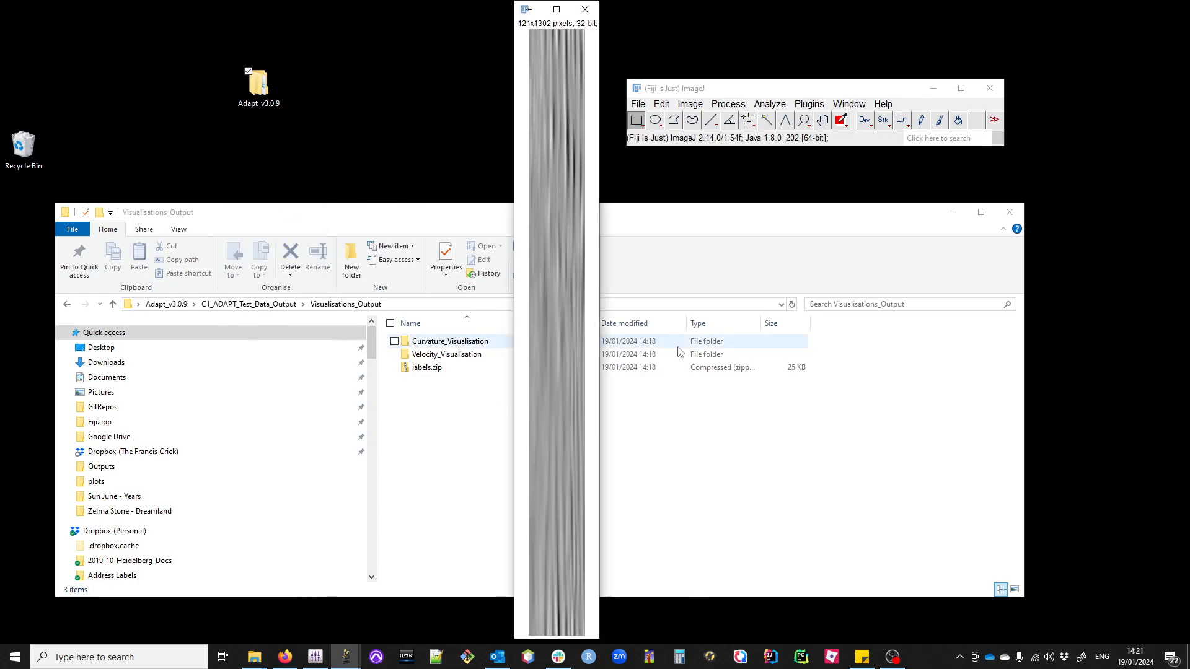
# Step: Apply the ICA lookup table to the velocity map
pyautogui.click(690, 104)
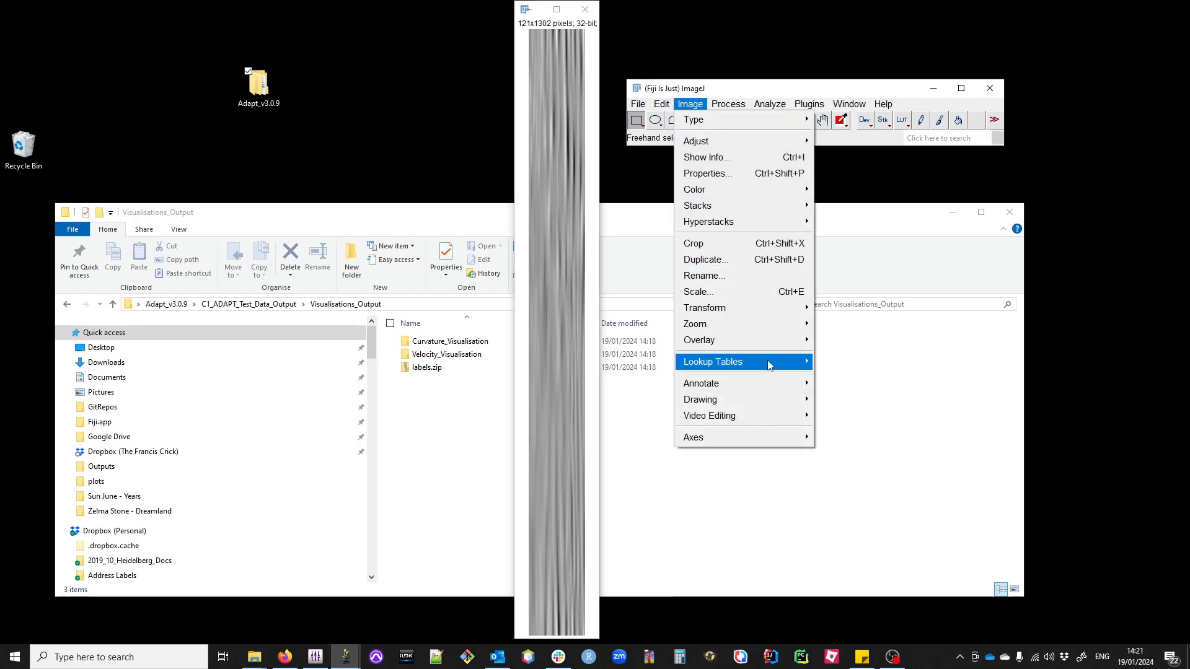
pyautogui.moveTo(767, 359)
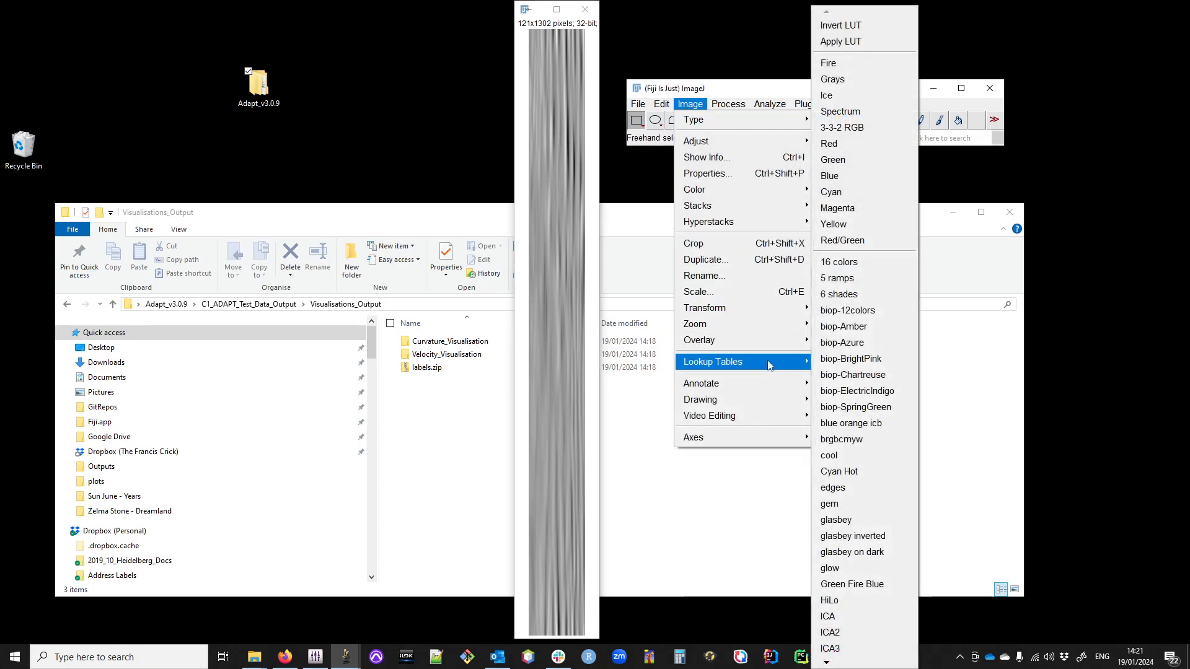
pyautogui.click(848, 621)
# Step: Set the velocity map's display range to a minimum of -10 and a maximum of 10, and close the contrast window
pyautogui.hotkey('ctrl', 'shift', 'c')
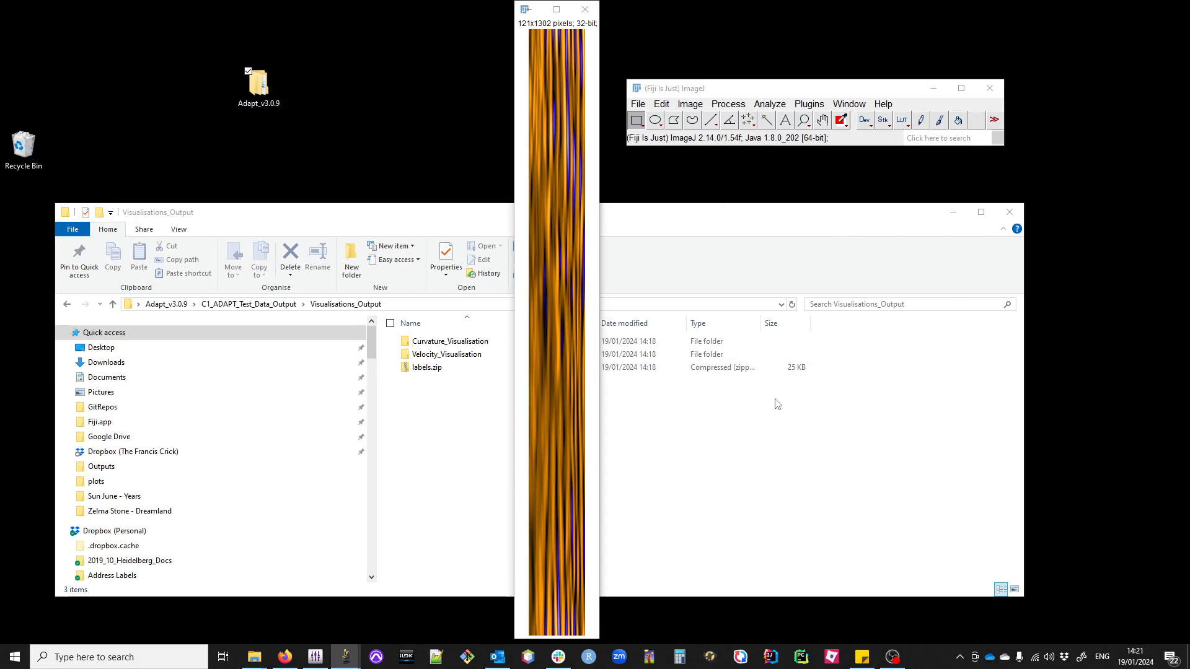
pyautogui.click(759, 393)
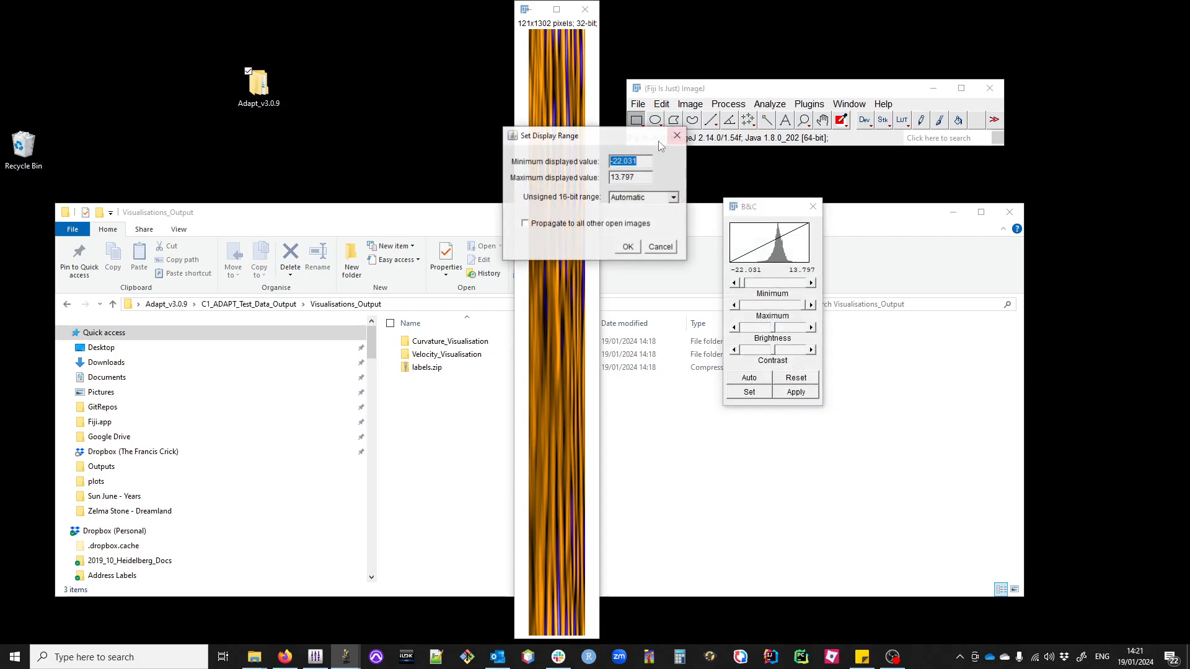
pyautogui.write('-10')
pyautogui.doubleClick(640, 178)
pyautogui.write('1')
pyautogui.moveTo(642, 177); pyautogui.dragTo(610, 178)
pyautogui.write('1')
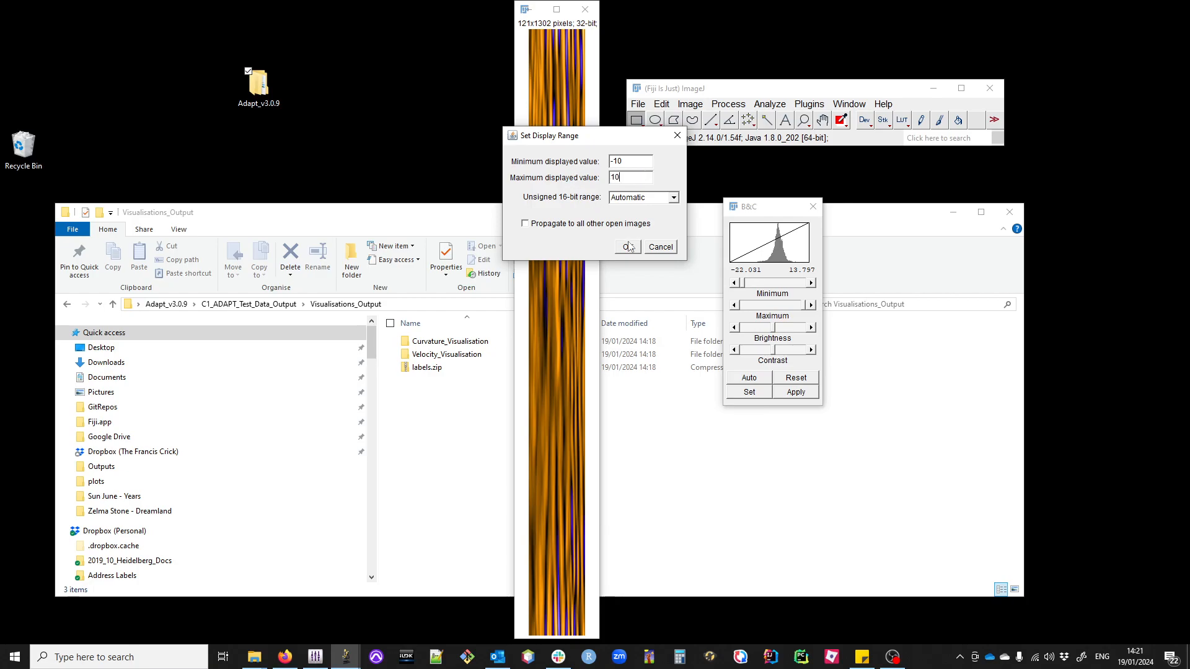
pyautogui.click(627, 247)
pyautogui.click(820, 209)
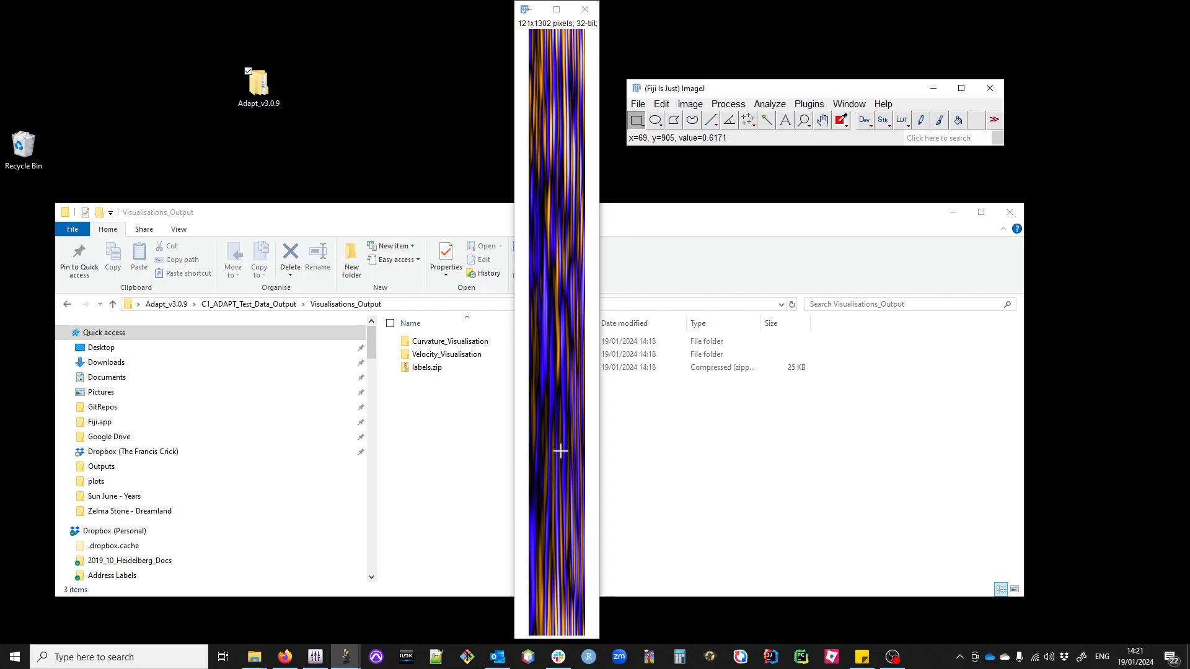
# Step: Enlarge the velocity map to 400% and move its window clear of the main Fiji window
pyautogui.click(804, 120)
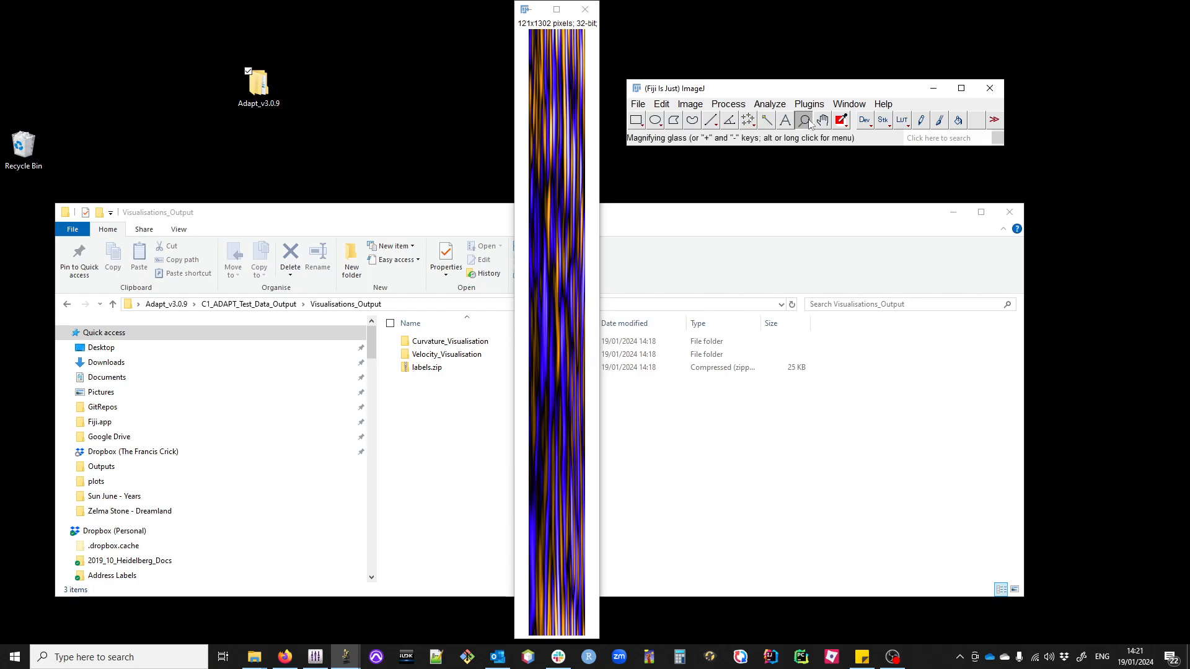
pyautogui.click(562, 172)
pyautogui.click(561, 172)
pyautogui.click(561, 172)
pyautogui.click(632, 303)
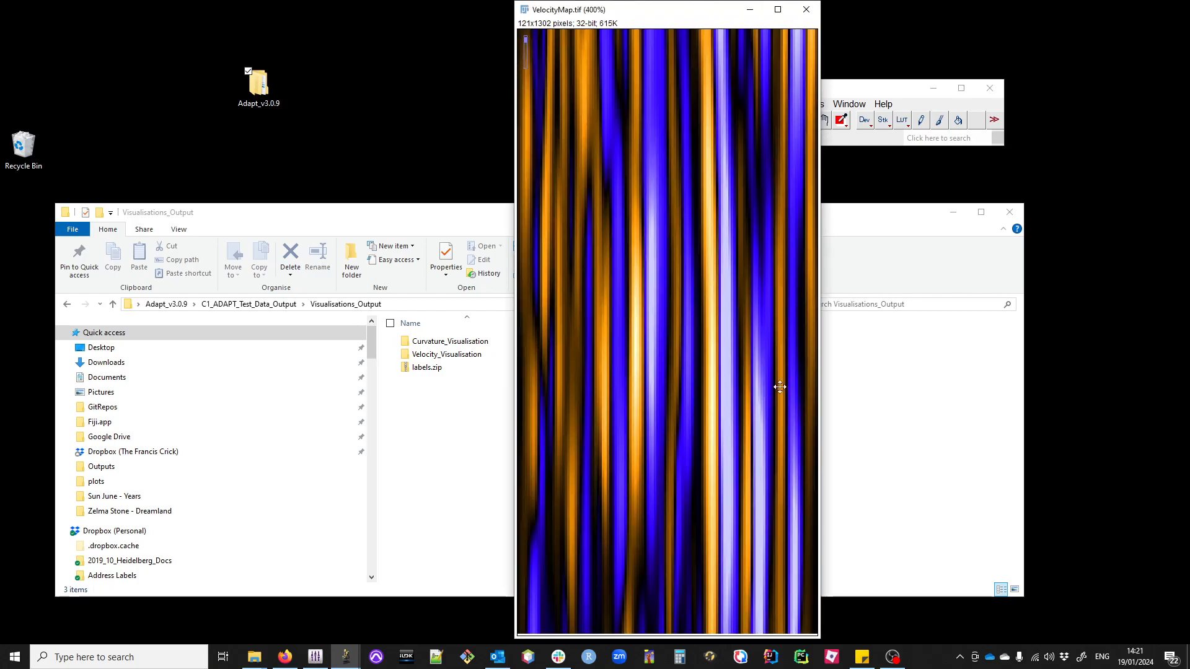
pyautogui.moveTo(639, 9); pyautogui.dragTo(279, 16)
# Step: Add an upper-right calibration bar overlay to the velocity map with white fill, 5 black labels and font size 12, and view it whole
pyautogui.click(770, 103)
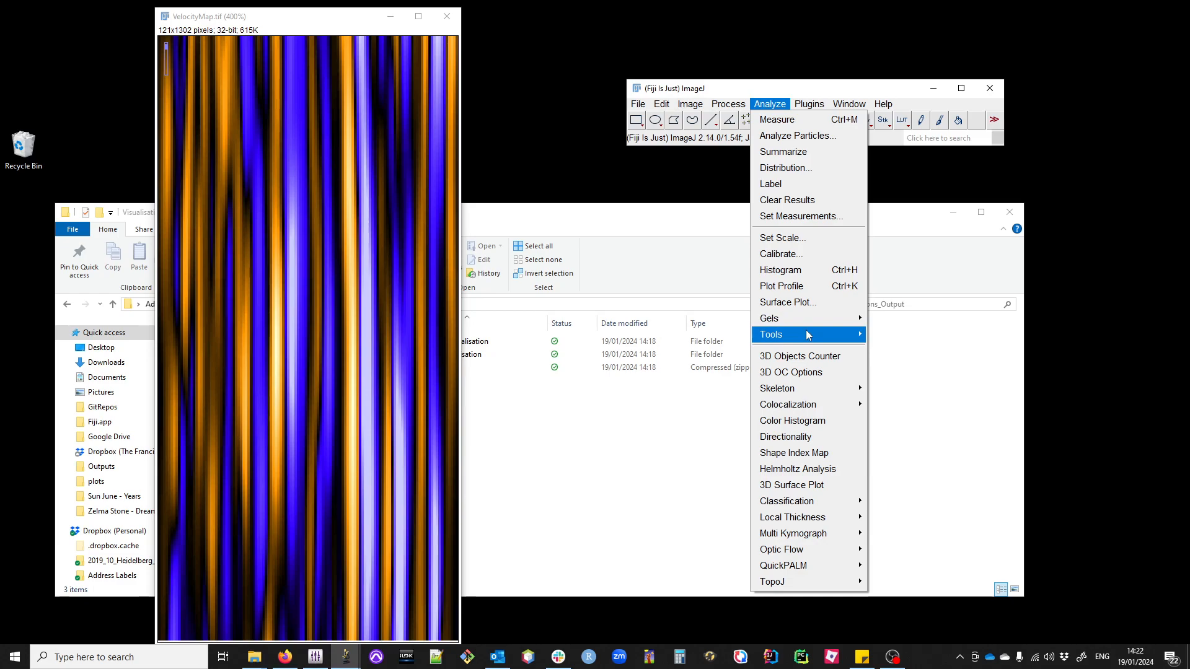
pyautogui.moveTo(846, 334)
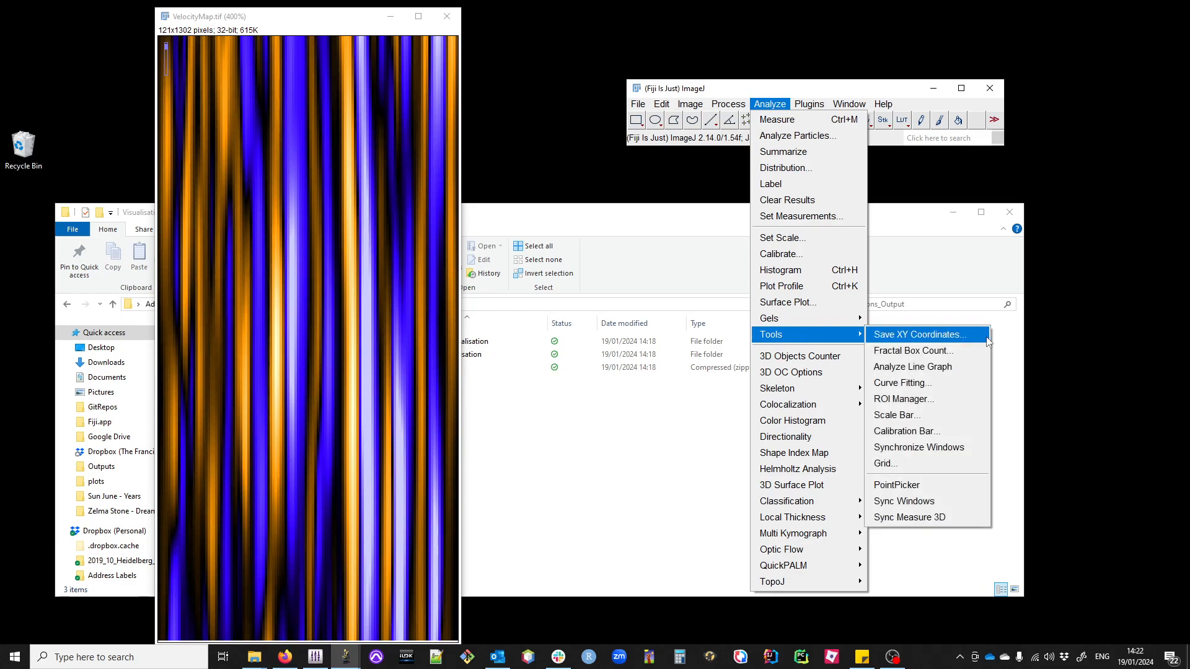
pyautogui.click(906, 434)
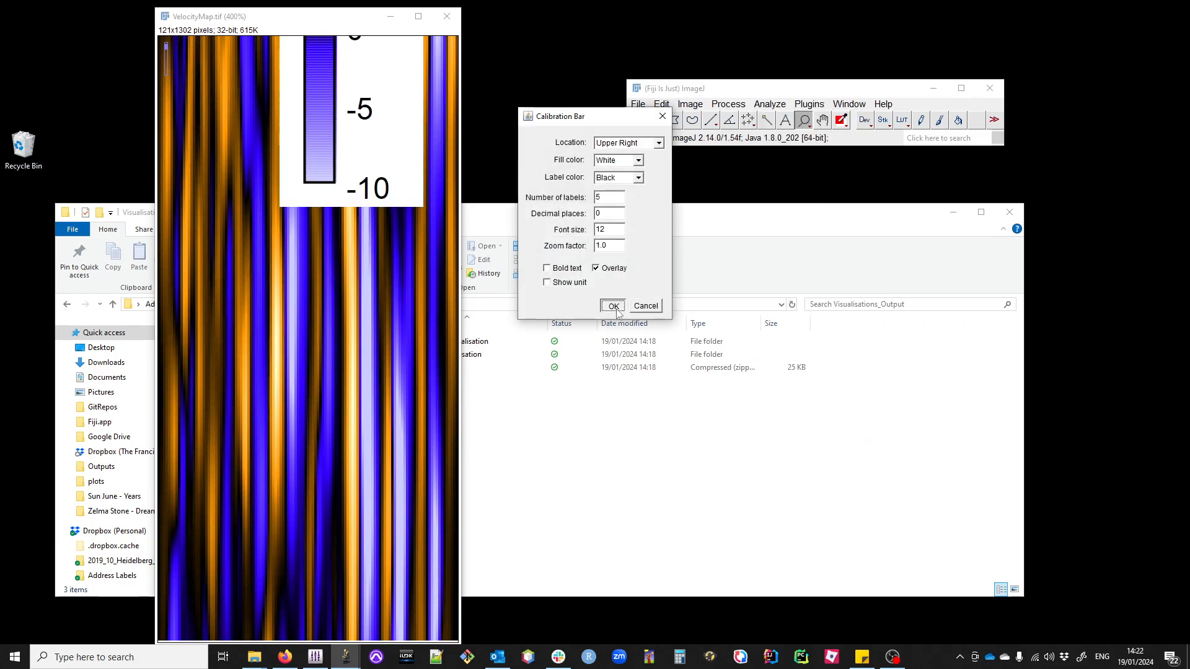
pyautogui.click(612, 304)
pyautogui.press('-')
pyautogui.press('-')
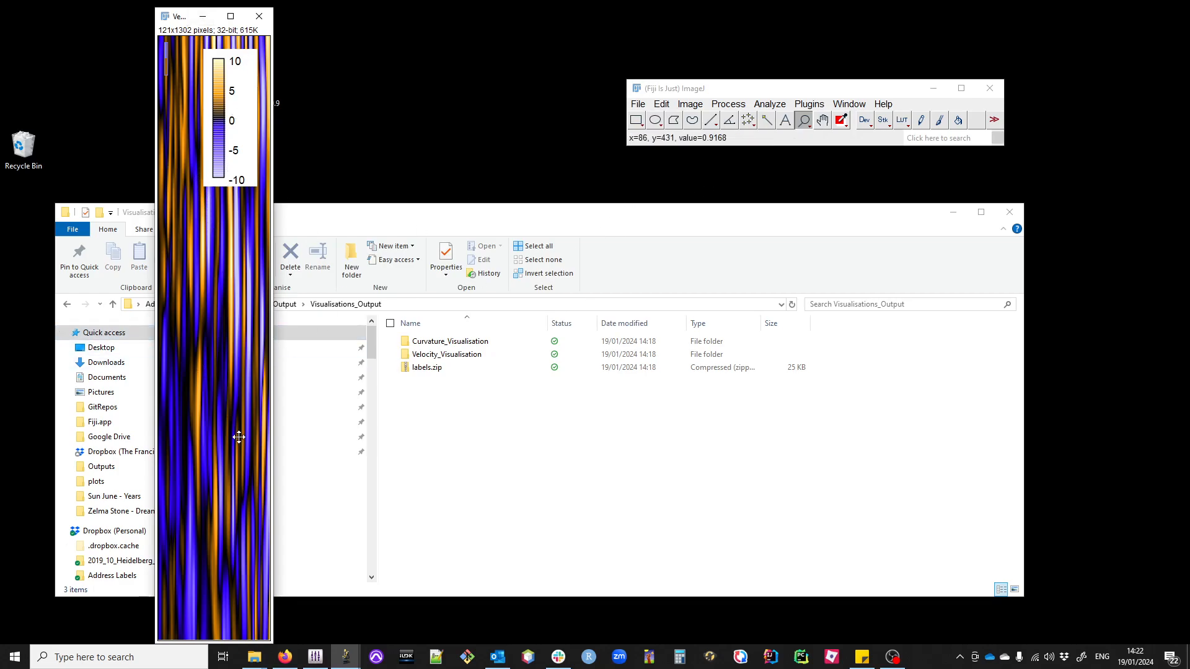
# Step: Minimise the Visualisations_Output folder window and close the velocity map image
pyautogui.click(953, 212)
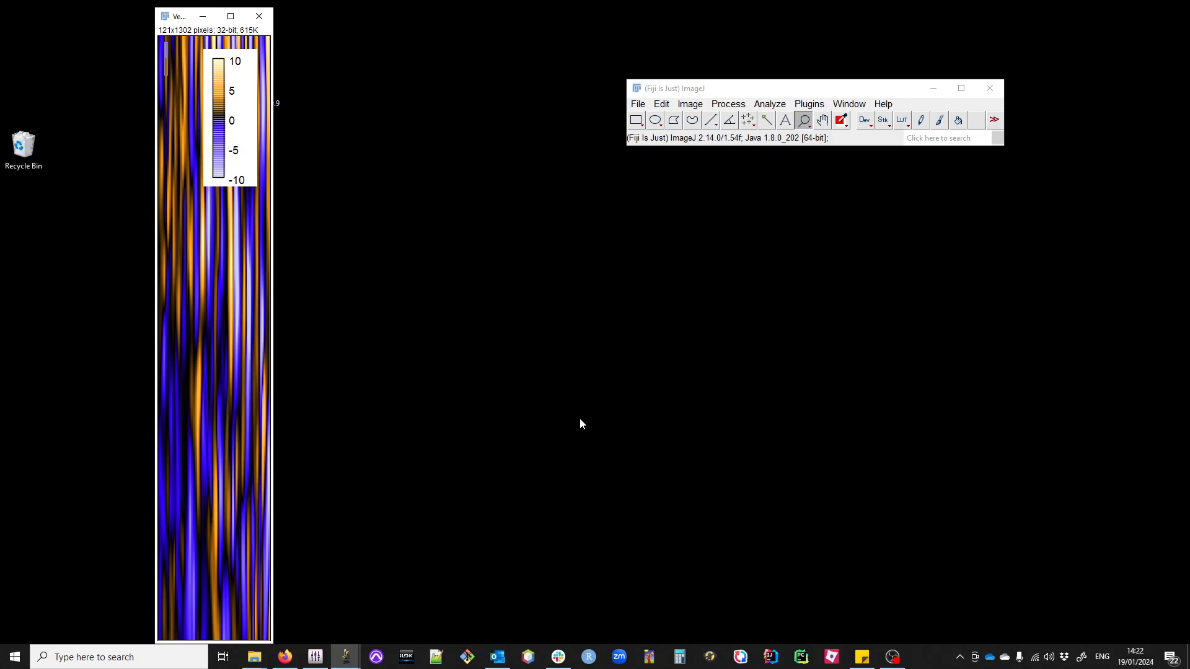
pyautogui.click(259, 16)
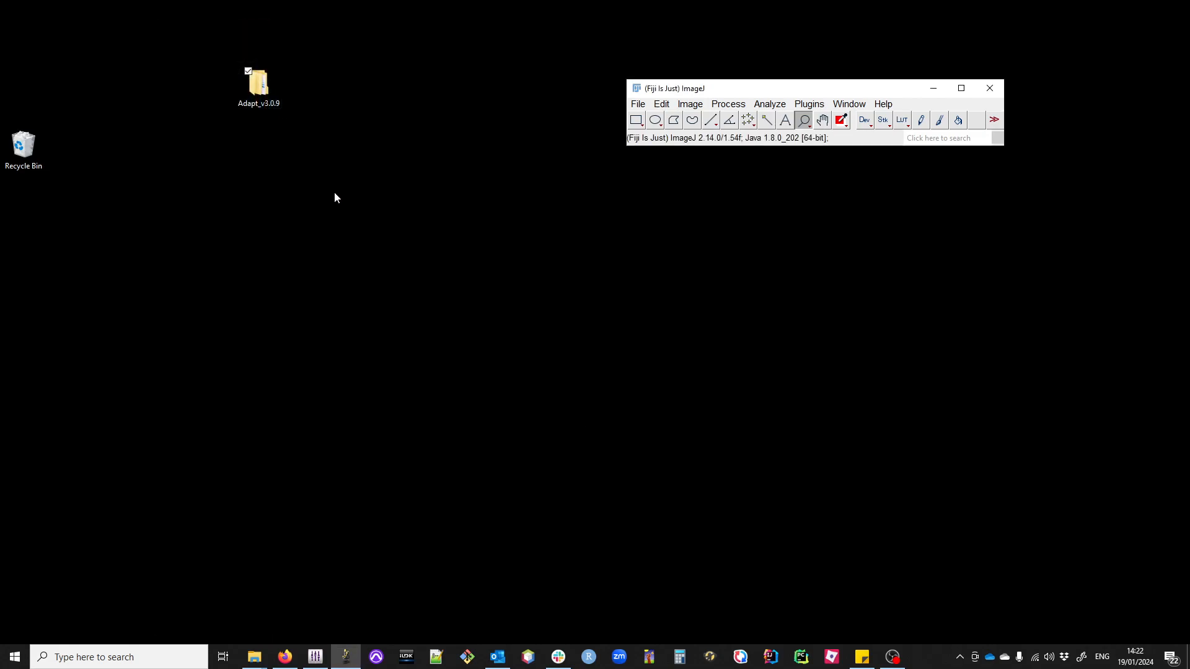